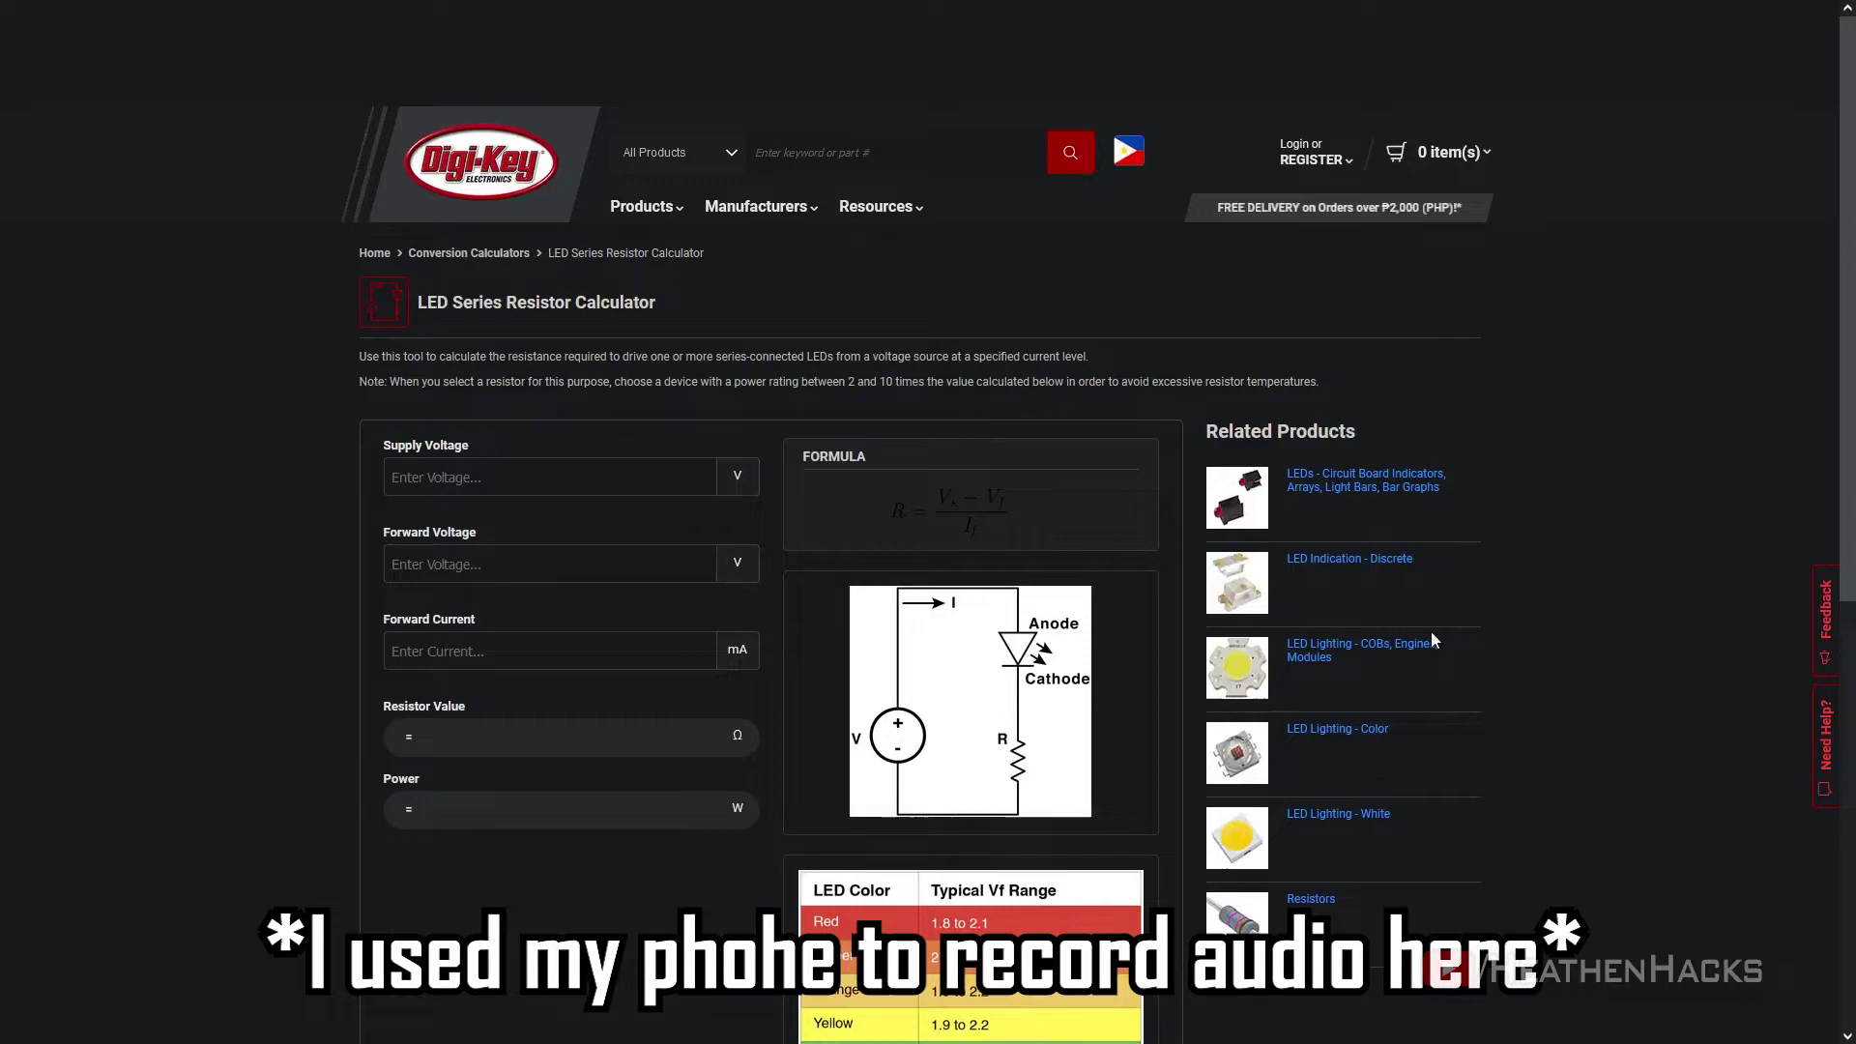
# Enter a 3.9 V supply, 3 V forward voltage and 26 mA current, then select the 34.615 Ω result
pyautogui.click(496, 480)
pyautogui.write('3.9')
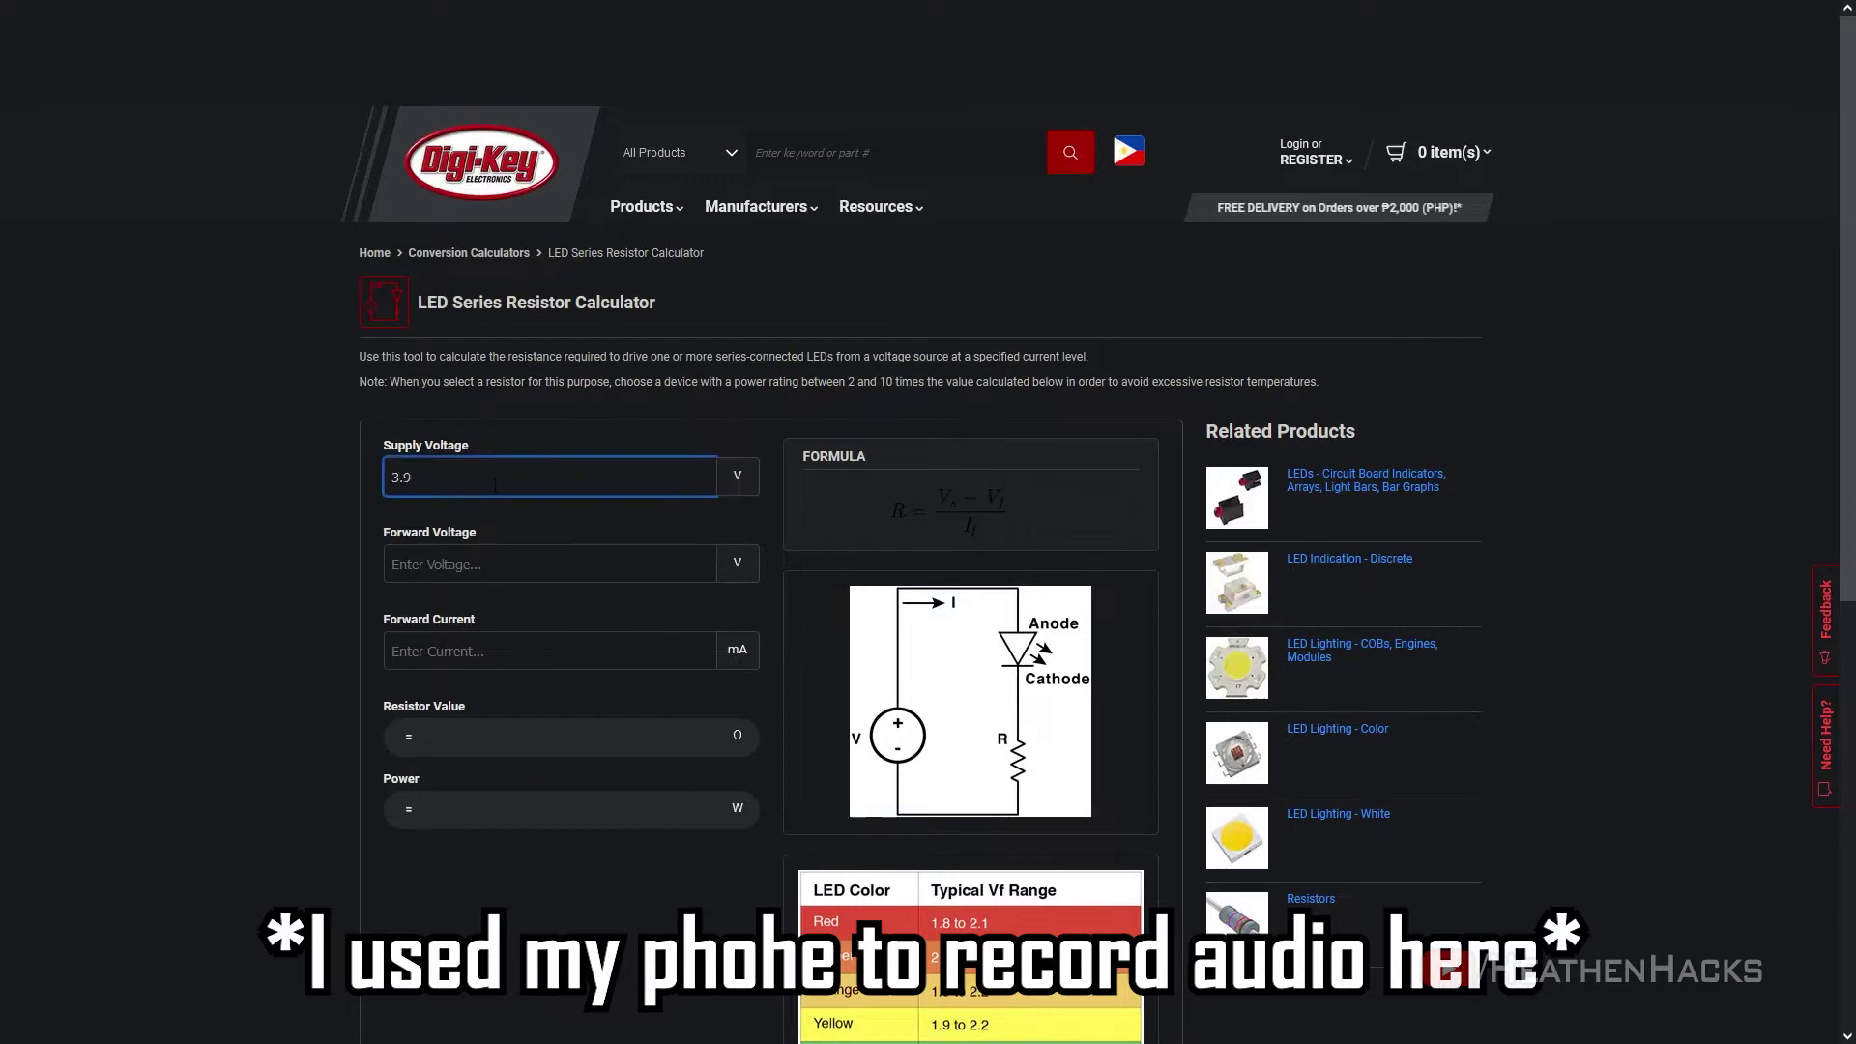
pyautogui.click(549, 564)
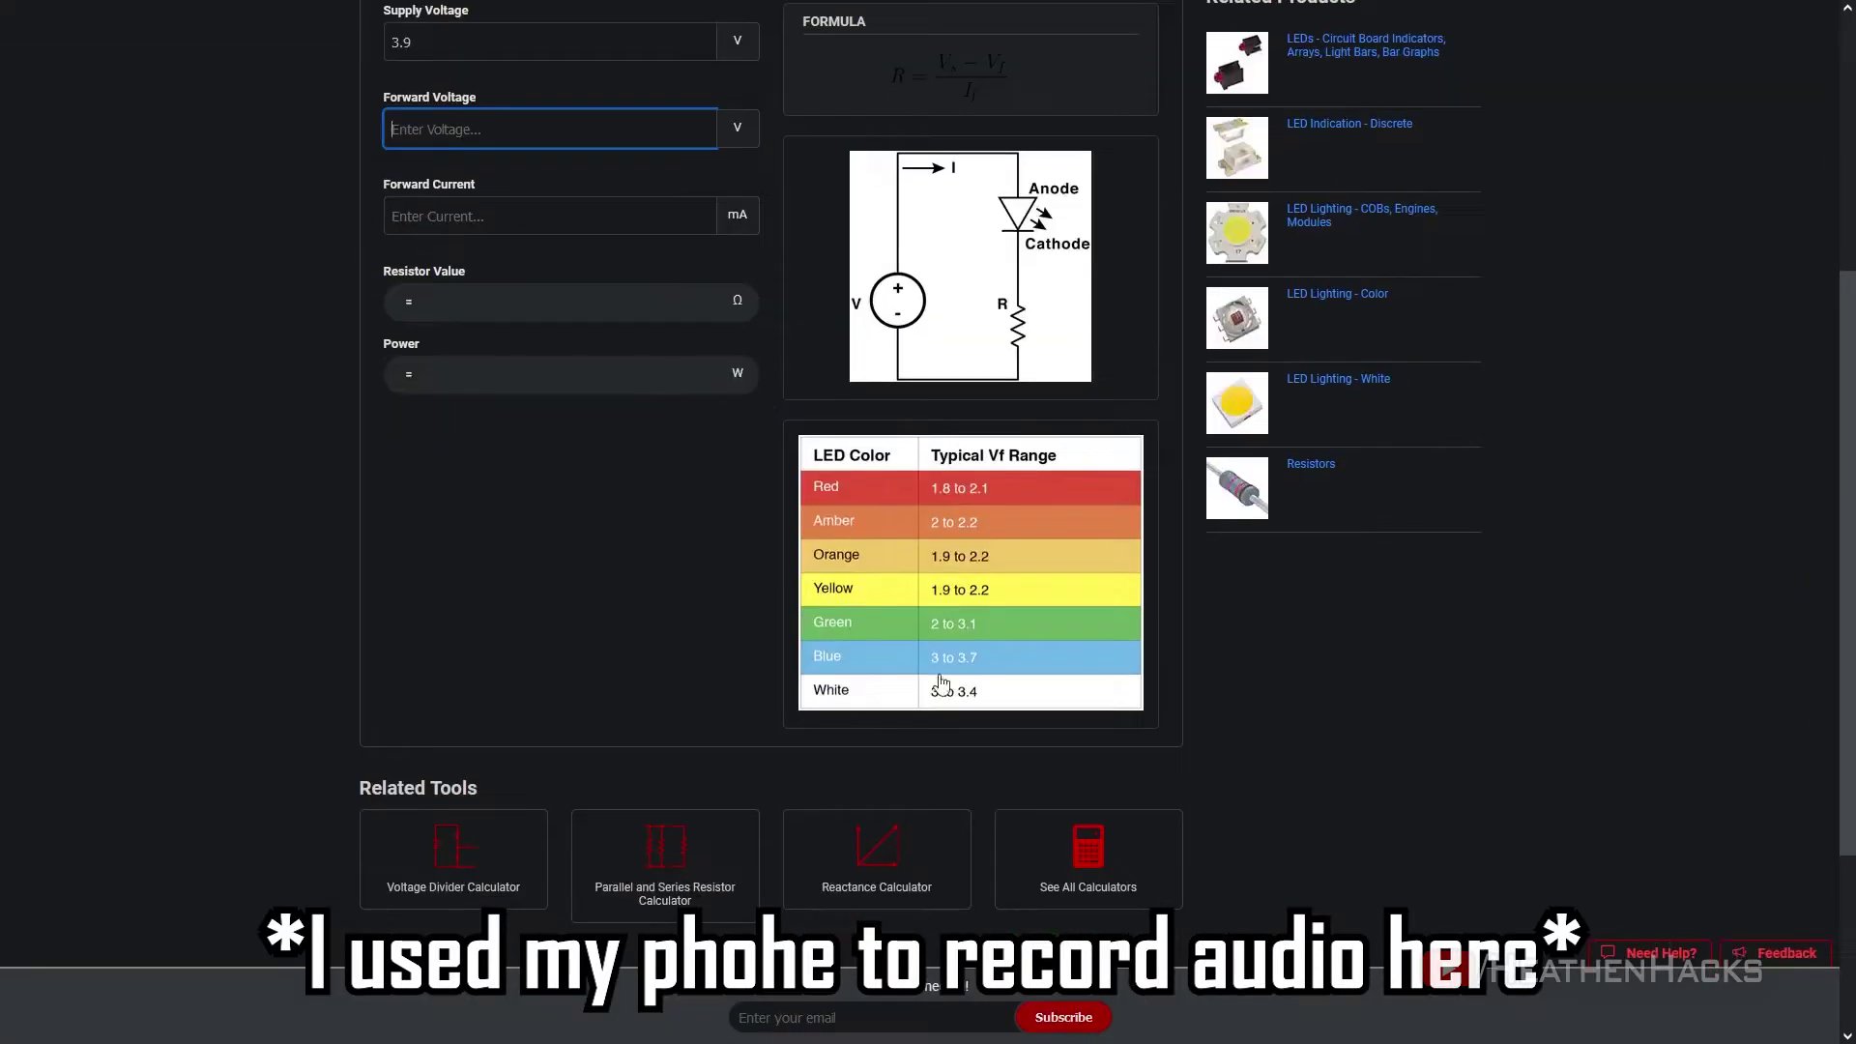
pyautogui.write('3')
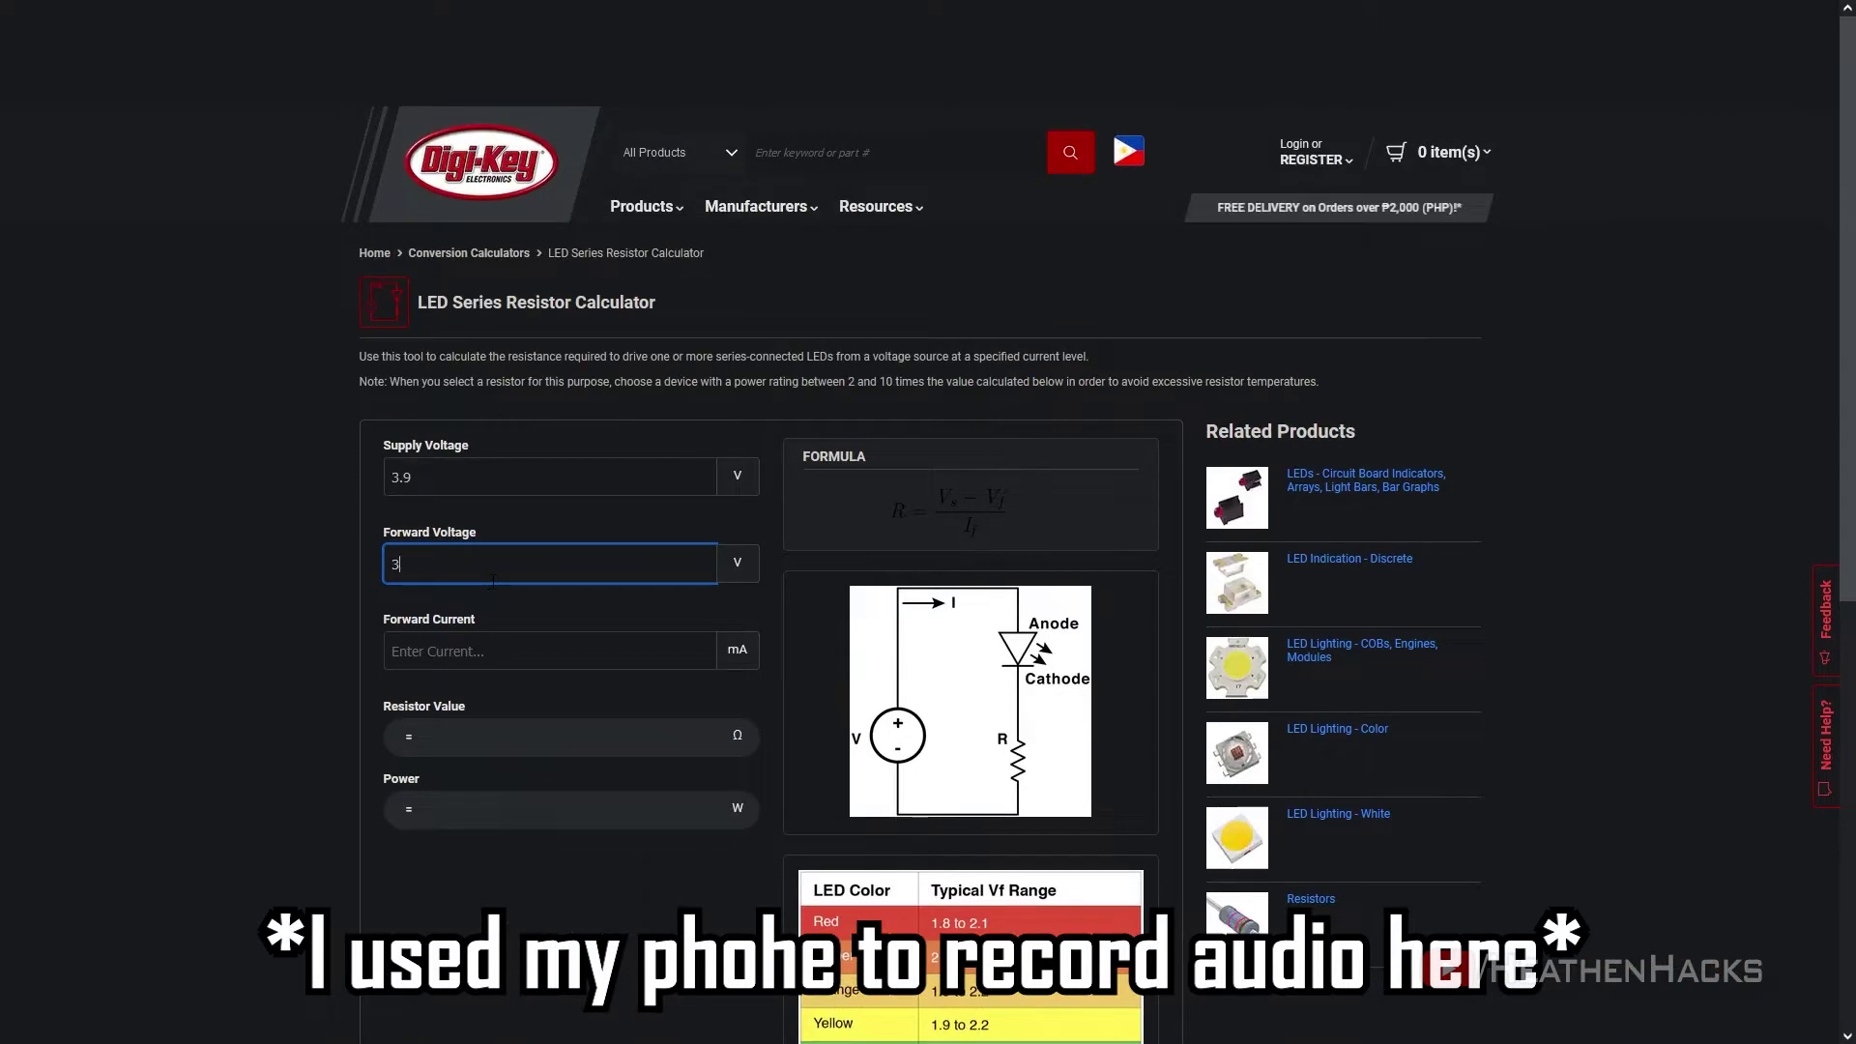
pyautogui.click(459, 641)
pyautogui.write('26')
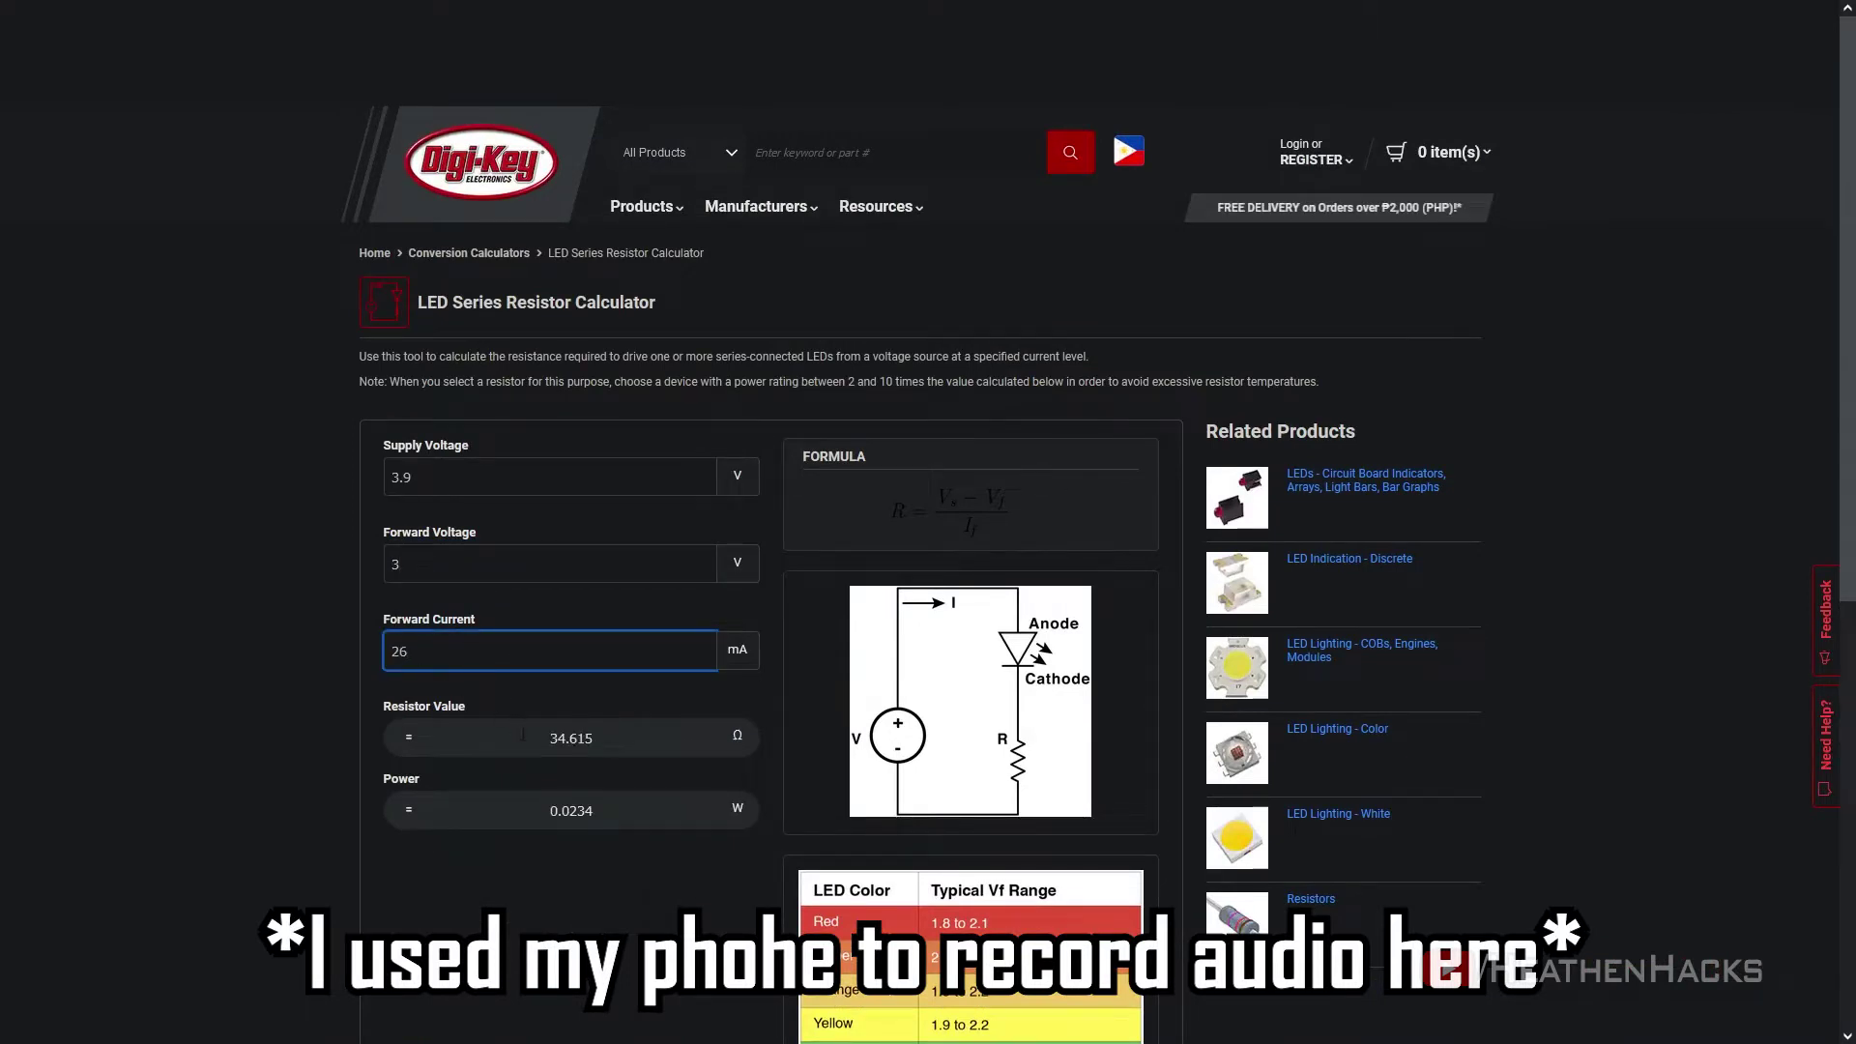
pyautogui.click(522, 735)
pyautogui.doubleClick(571, 738)
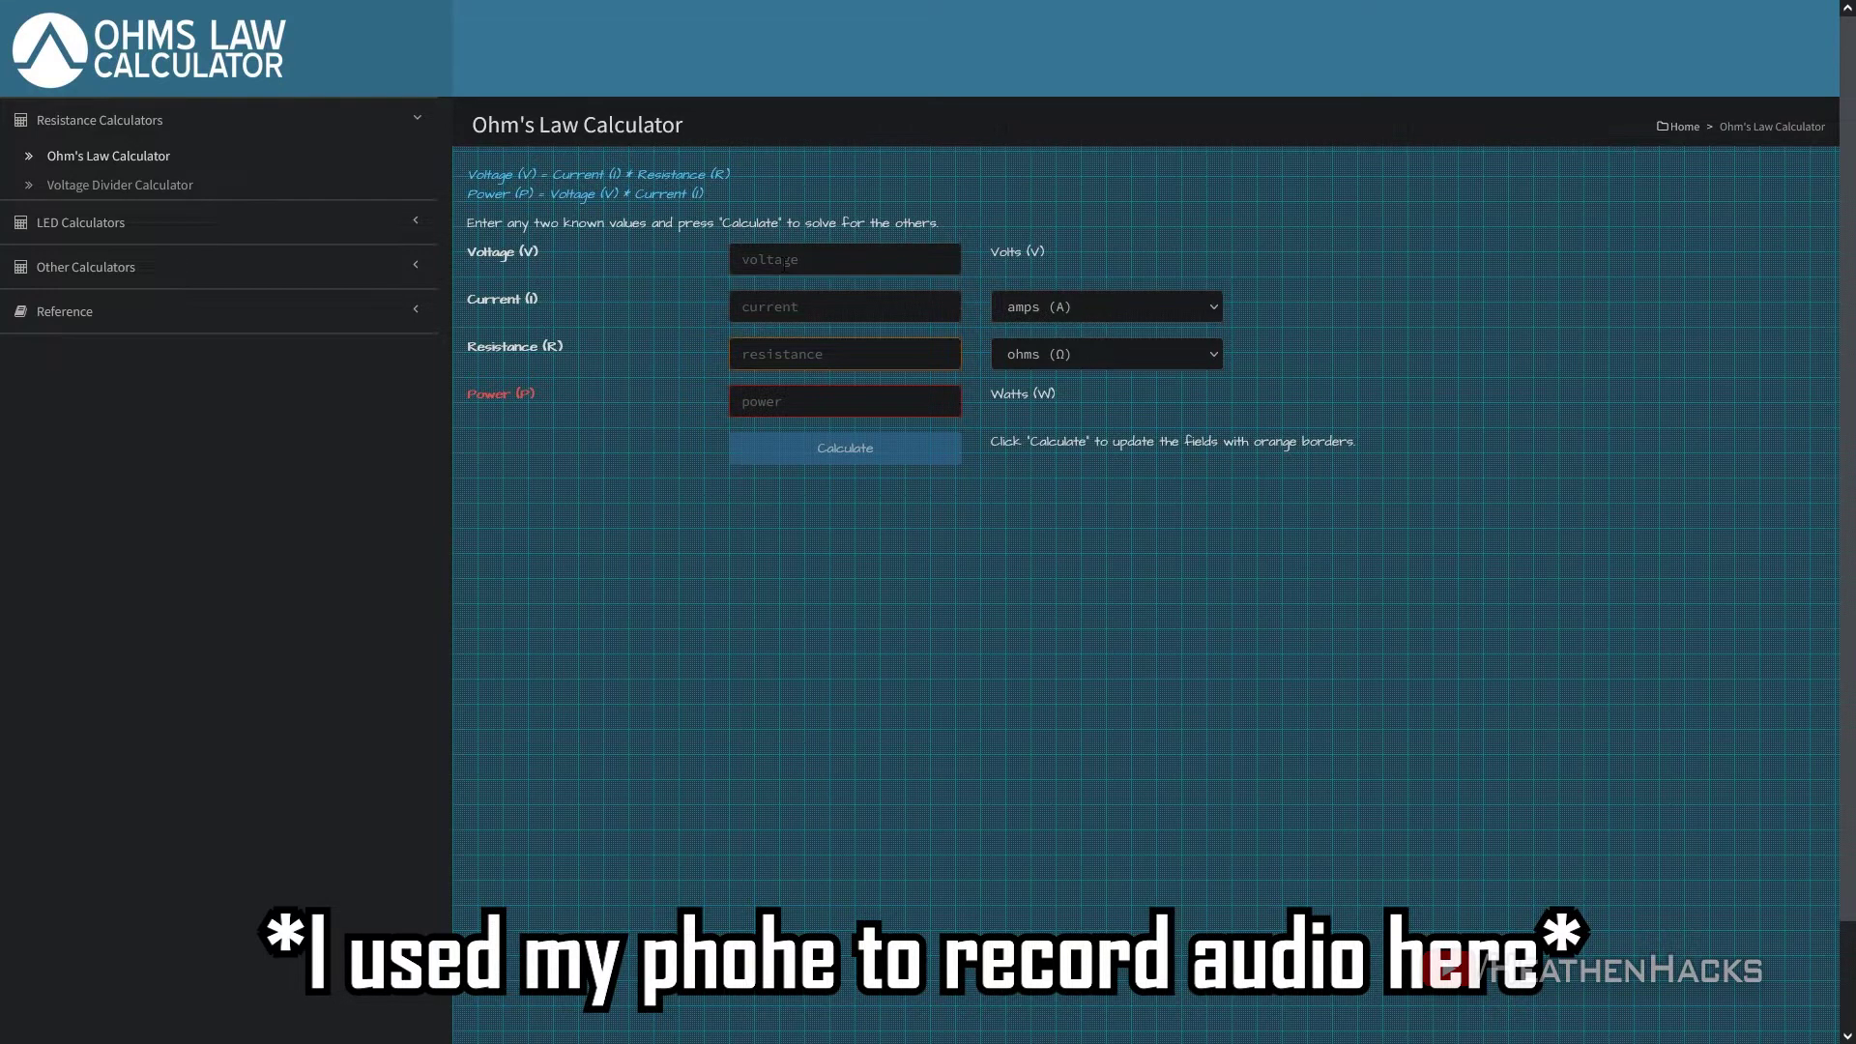
# Calculate the resistance for 3.6 V at 103 mA and mark the 34.95146 Ω result
pyautogui.click(785, 259)
pyautogui.write('3.6')
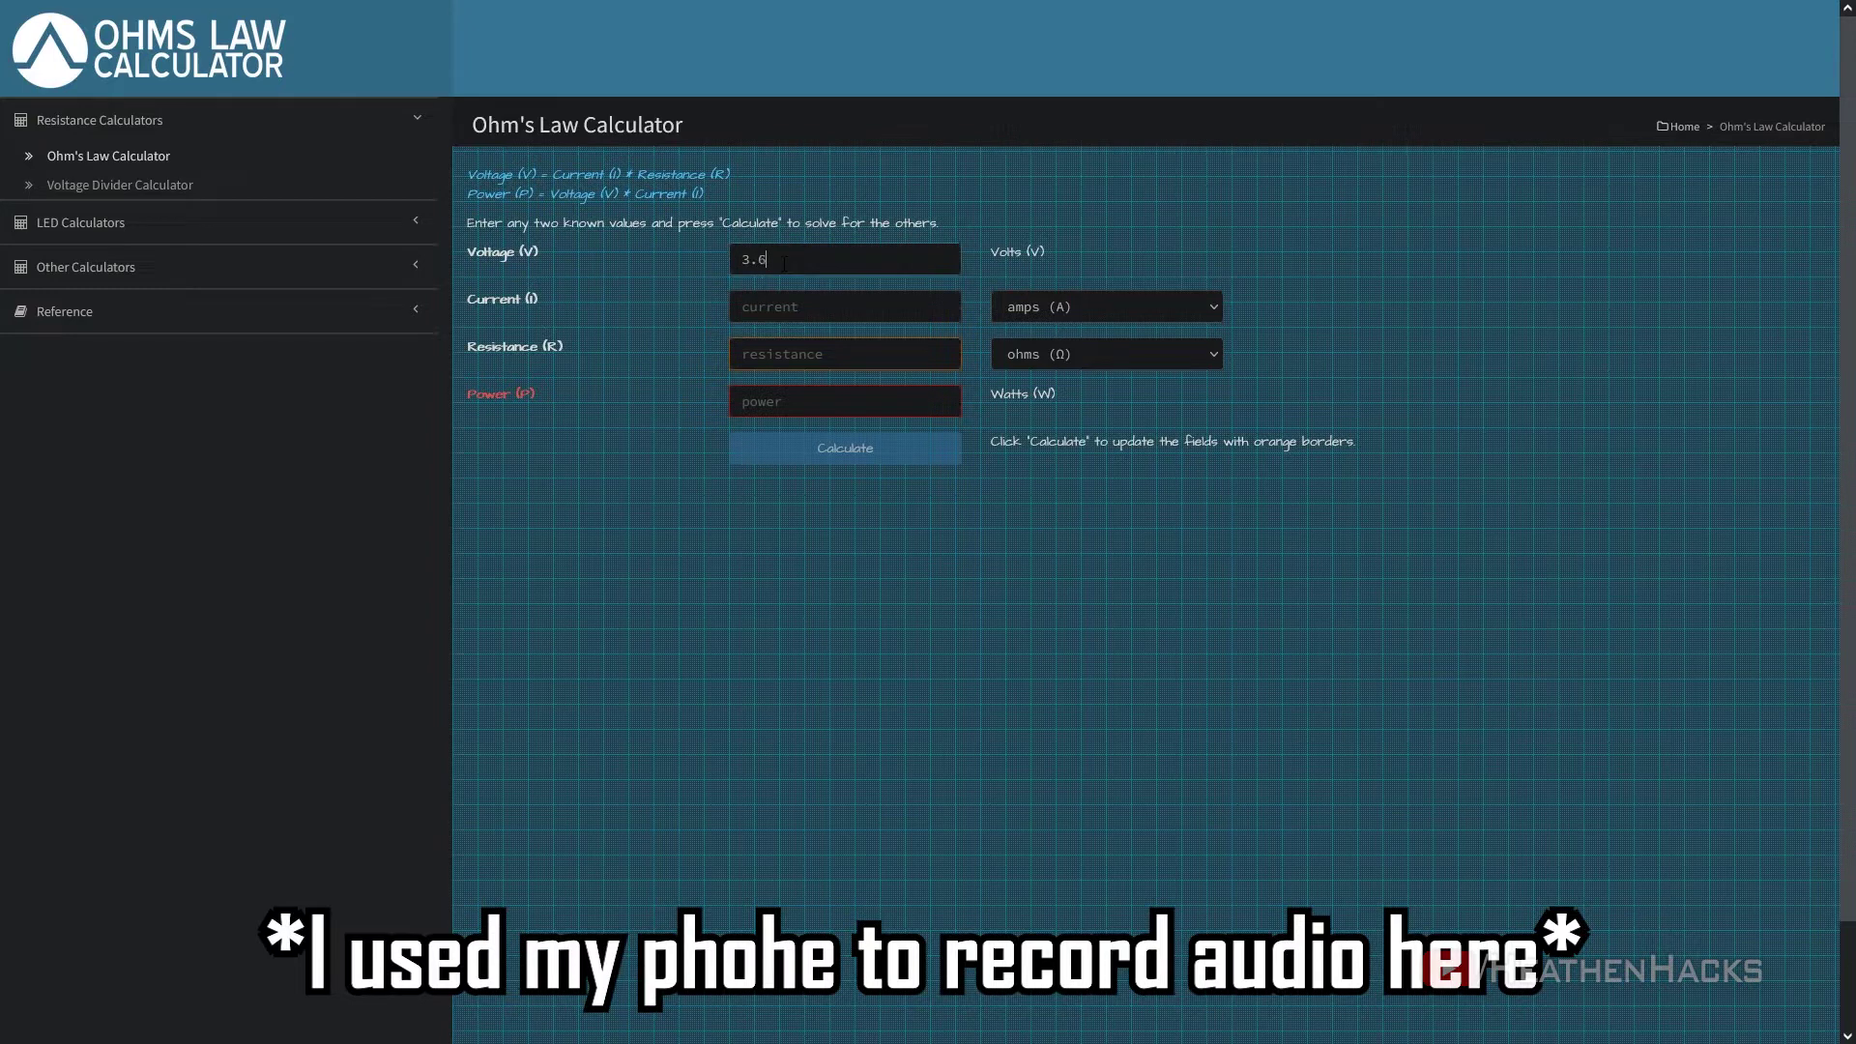
pyautogui.click(802, 302)
pyautogui.write('103')
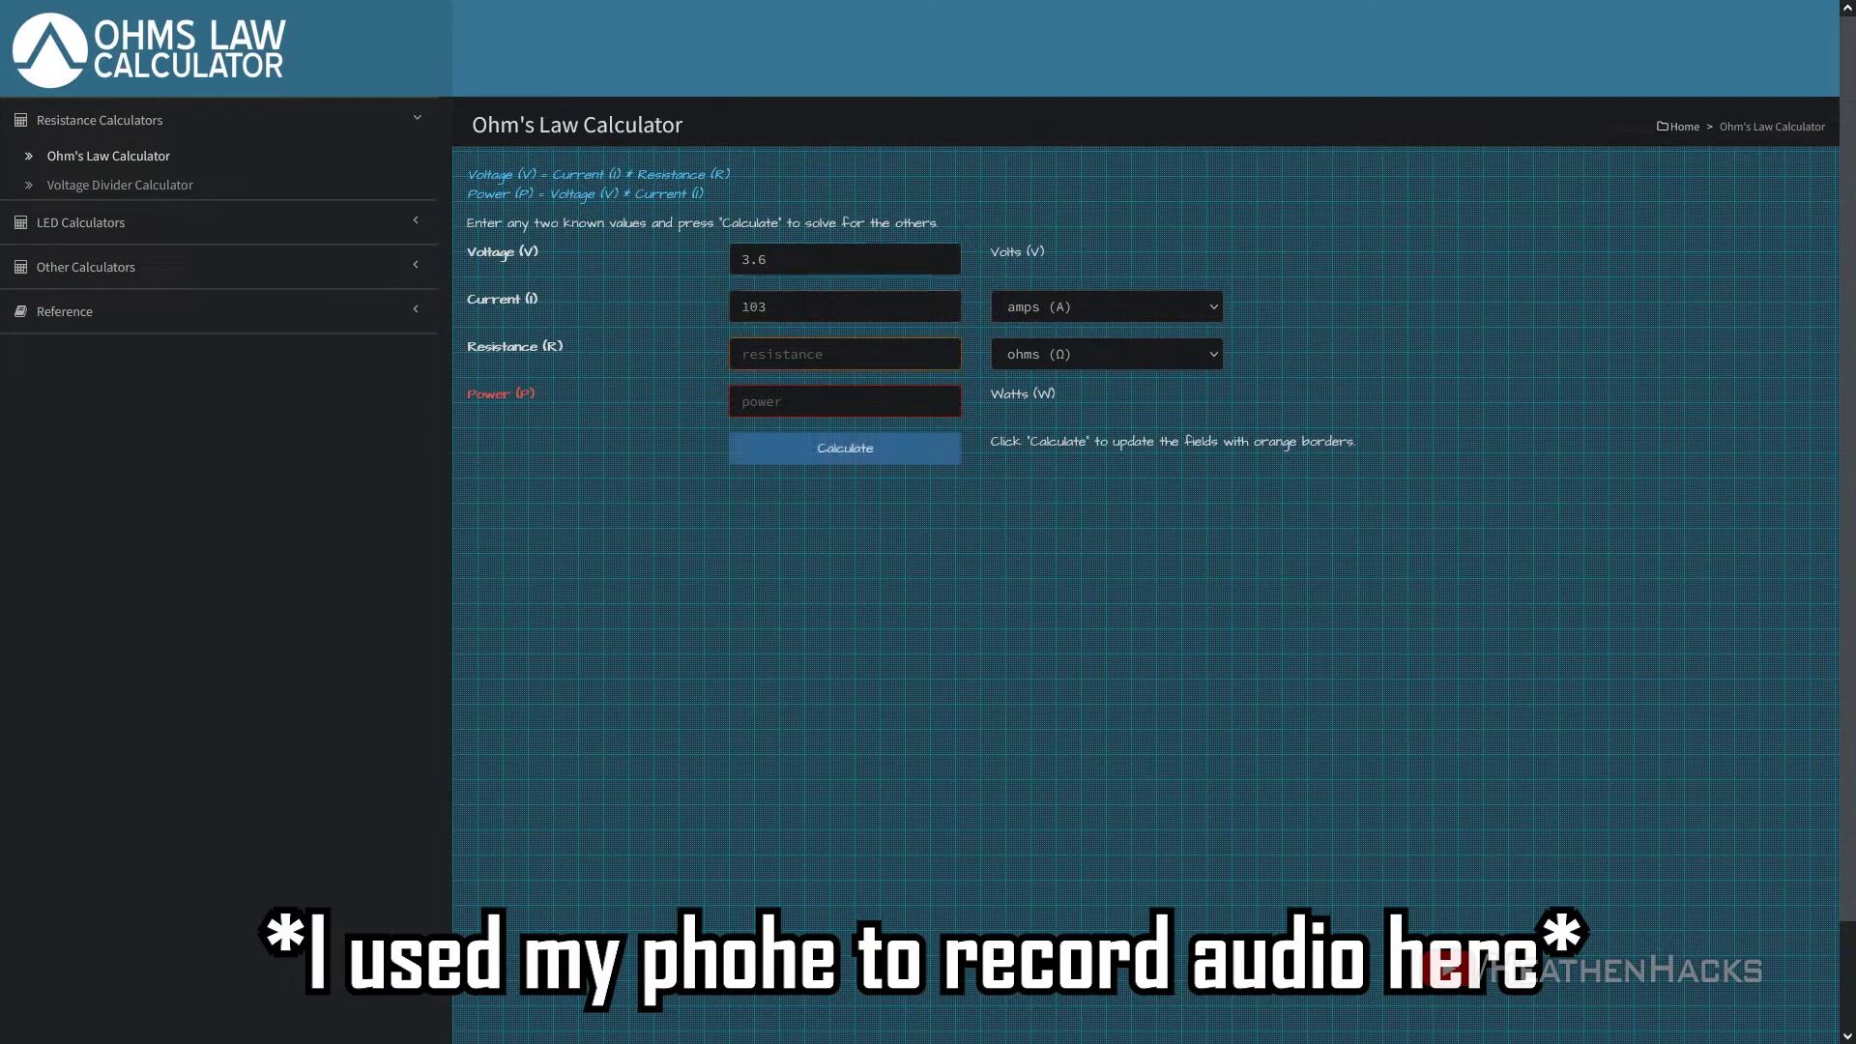
pyautogui.click(1055, 316)
pyautogui.click(1116, 366)
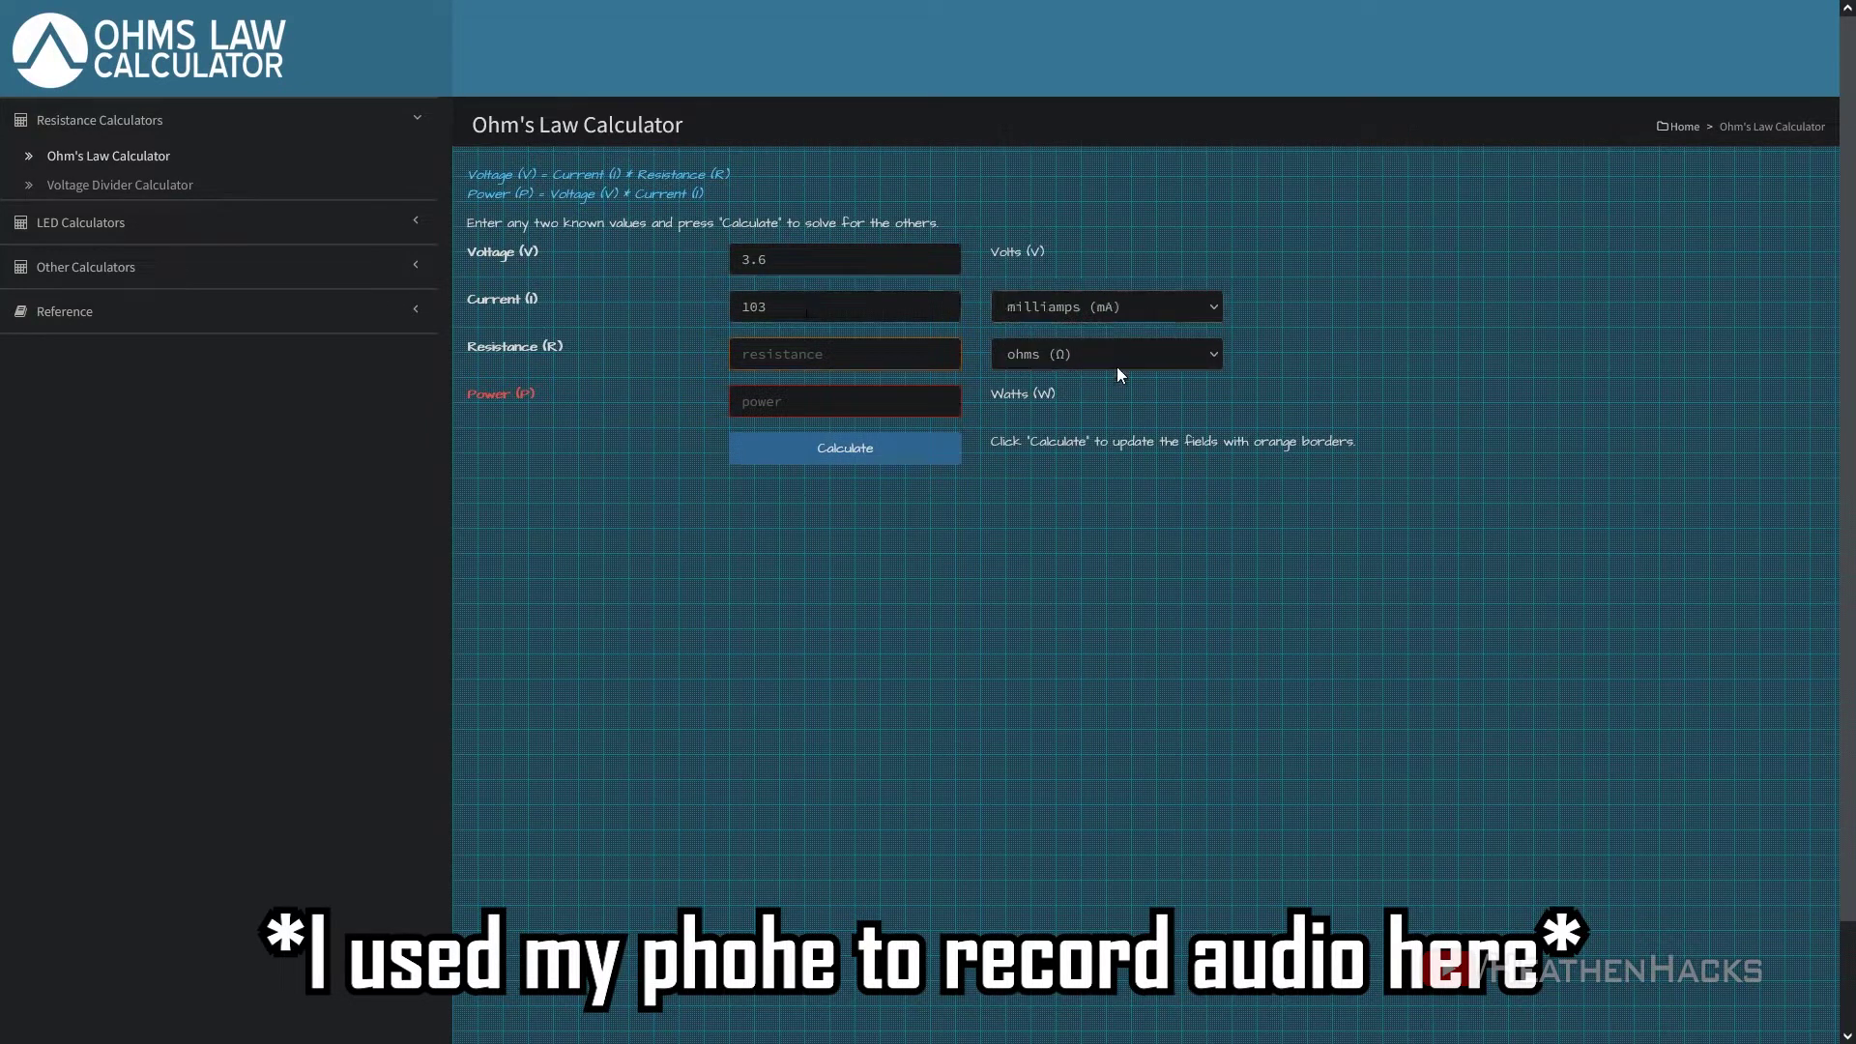
pyautogui.click(834, 457)
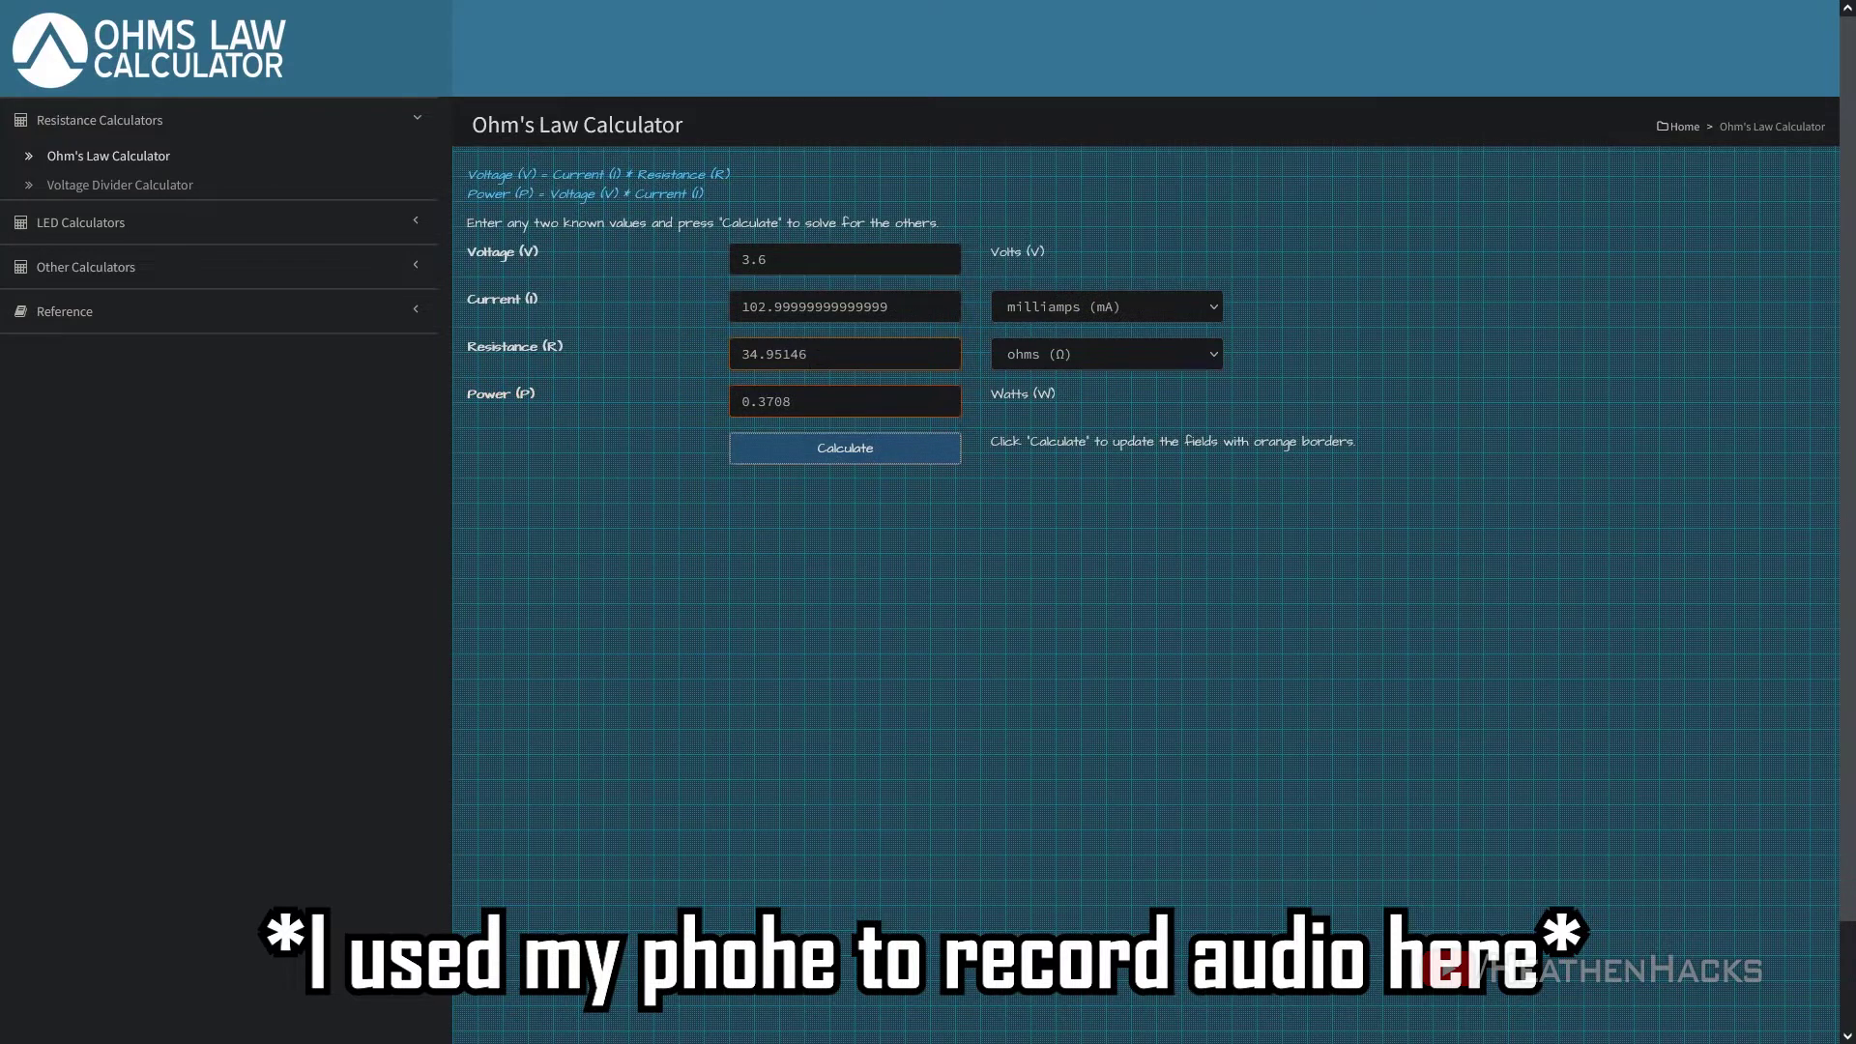
pyautogui.moveTo(835, 356); pyautogui.dragTo(741, 355)
pyautogui.click(808, 353)
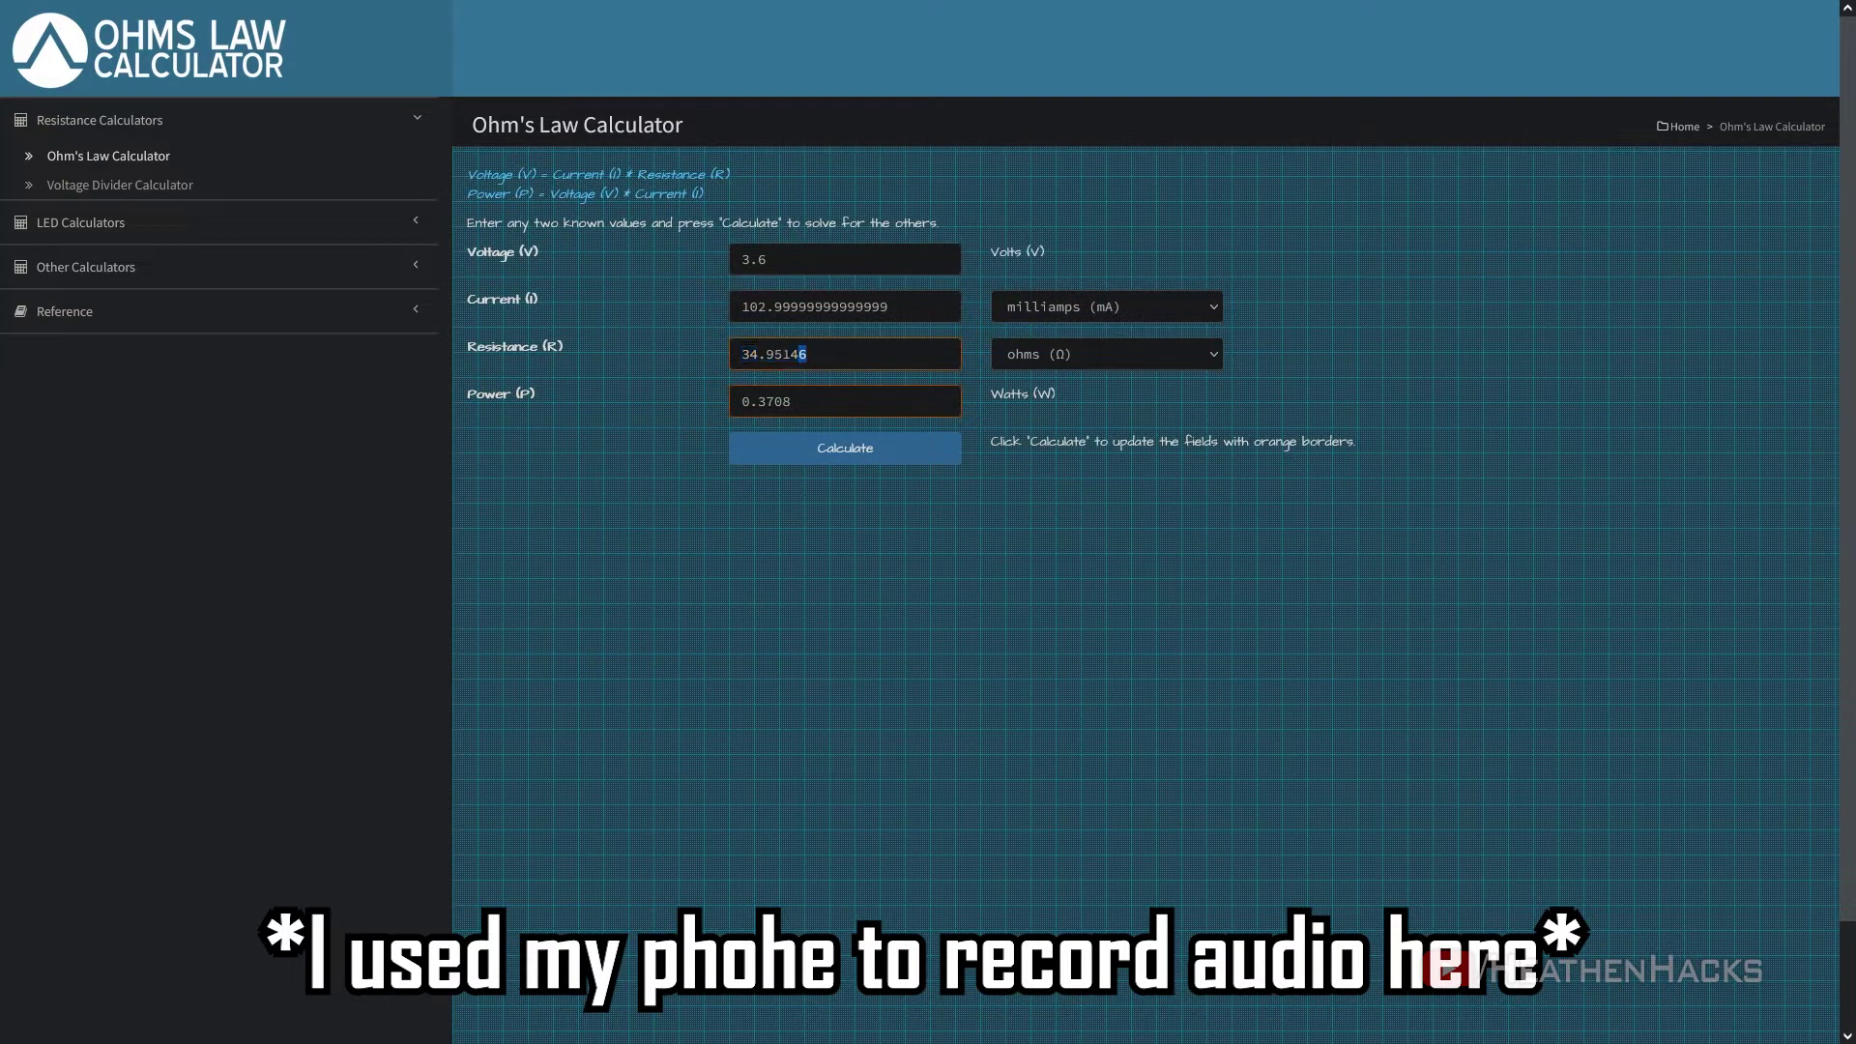
# Clear the power, resistance, current and voltage fields
pyautogui.press('Tab')
pyautogui.press('BackSpace')
pyautogui.hotkey('shift', 'Tab')
pyautogui.press('BackSpace')
pyautogui.hotkey('shift', 'Tab')
pyautogui.press('BackSpace')
pyautogui.hotkey('shift', 'Tab')
pyautogui.press('BackSpace')
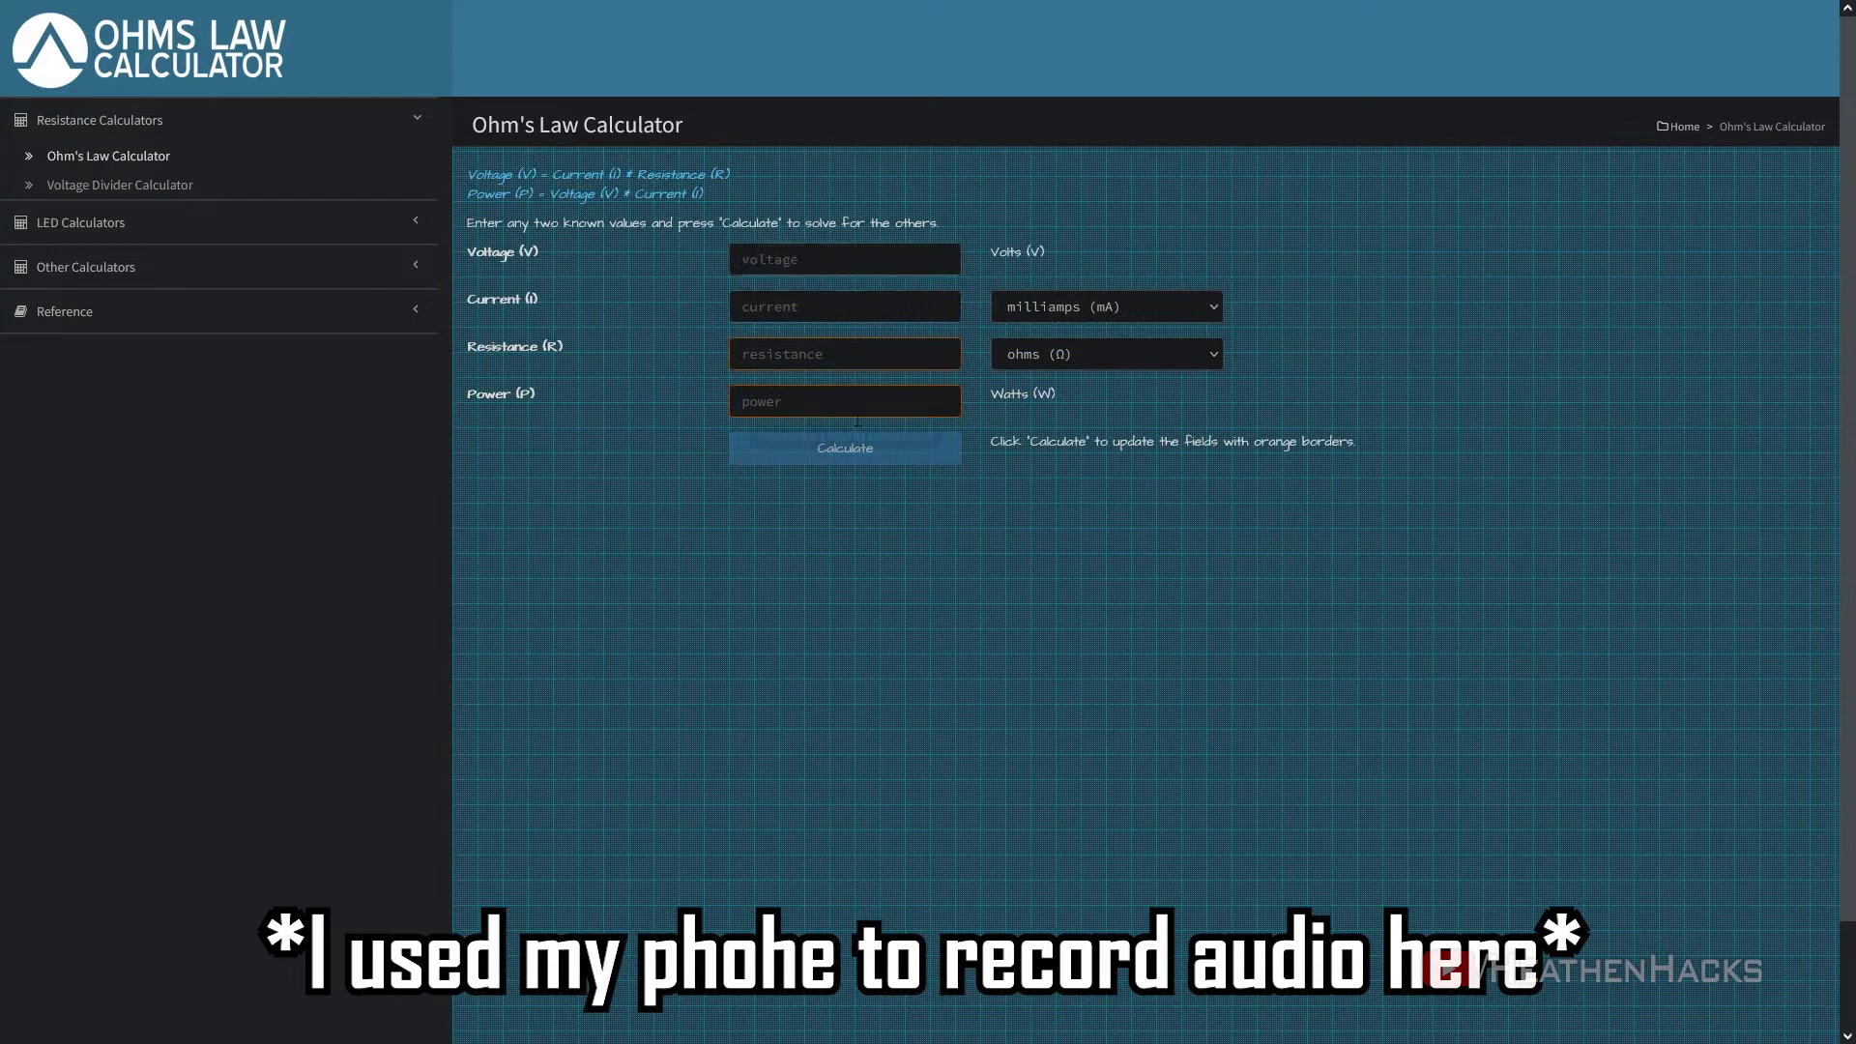
# Calculate the current for 3.6 V across 35 Ω and select the 102.86 mA result
pyautogui.write('35')
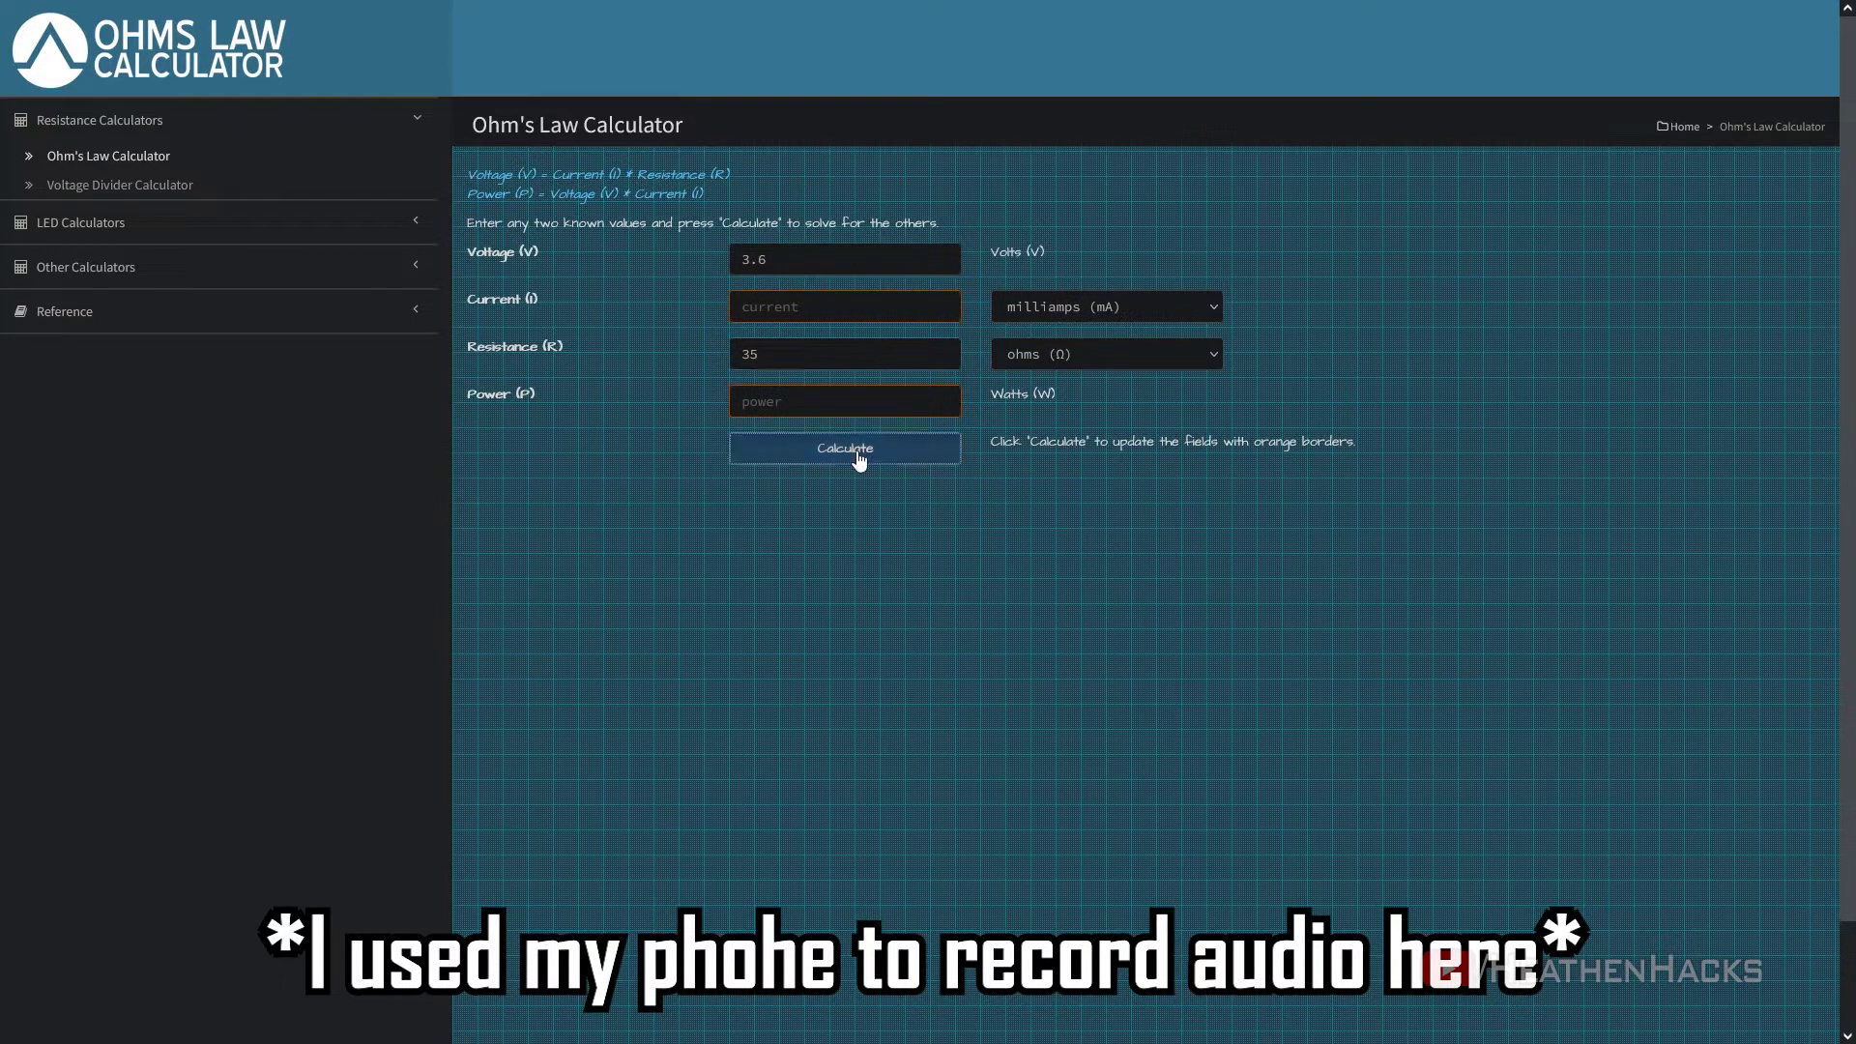
pyautogui.click(862, 454)
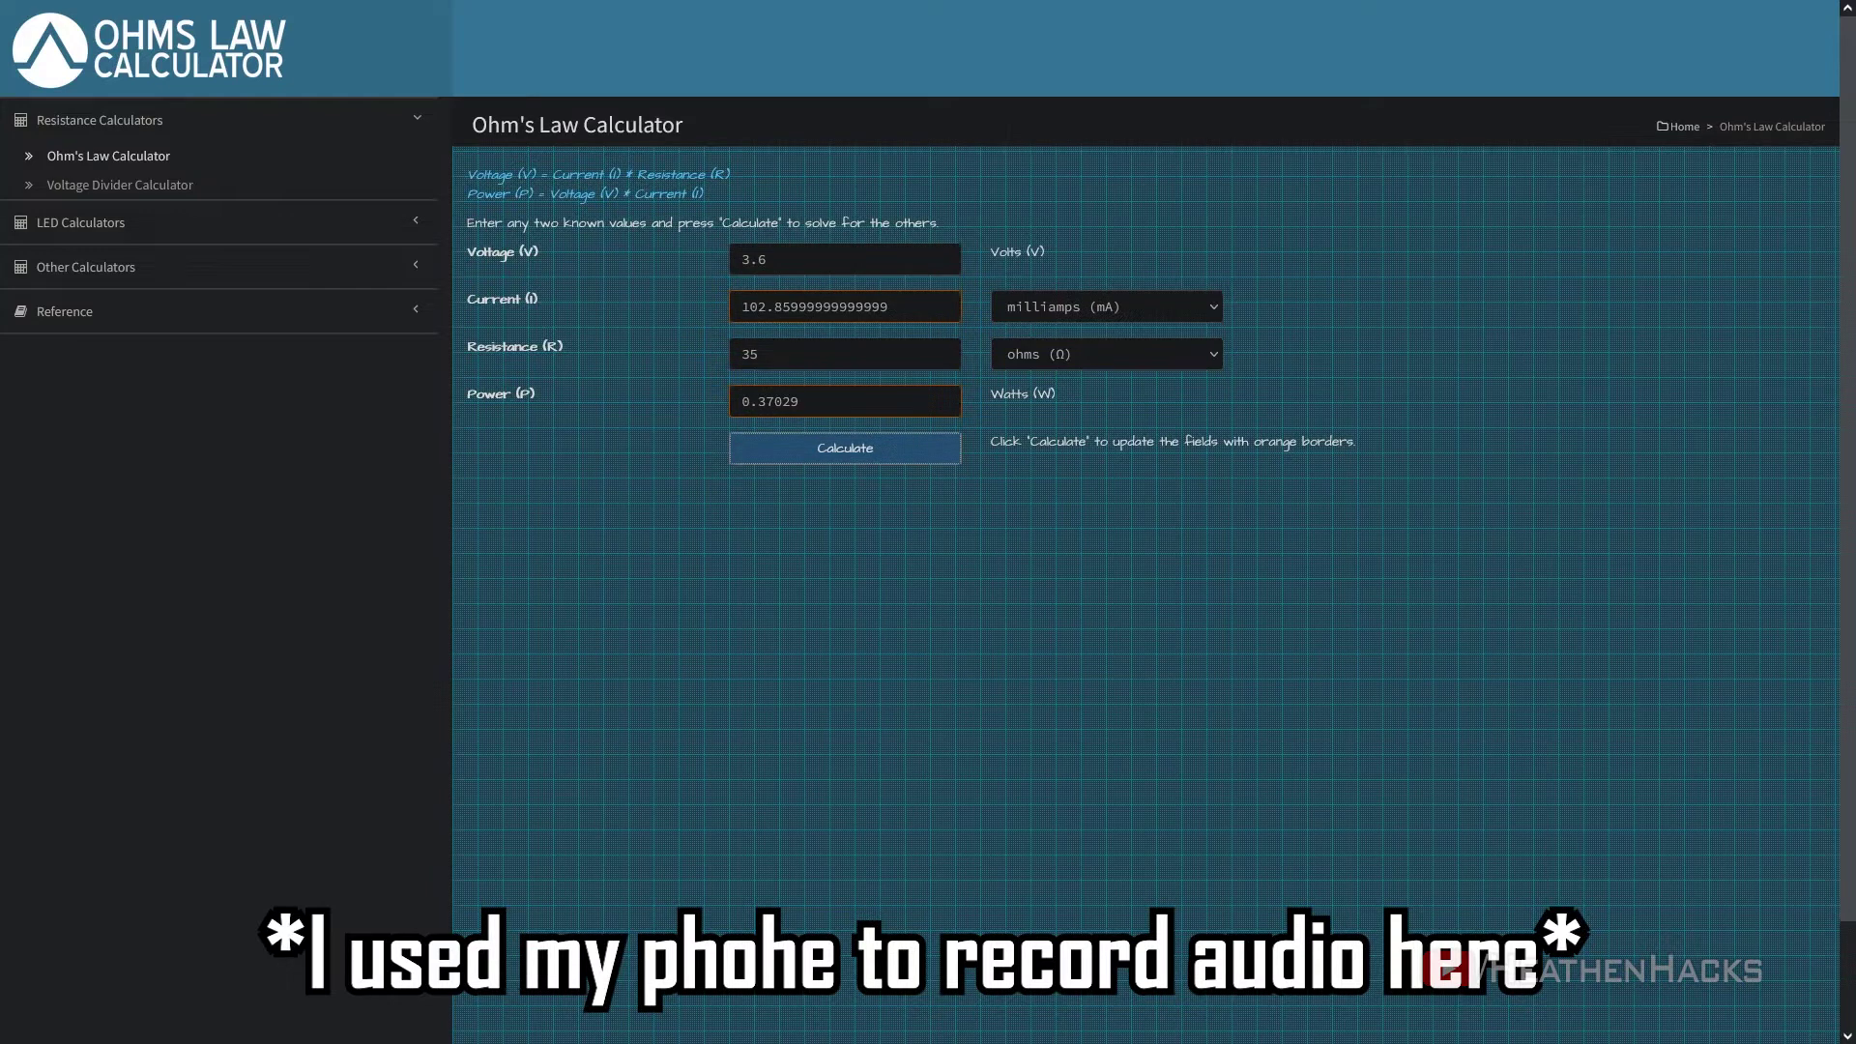
pyautogui.moveTo(741, 307); pyautogui.dragTo(944, 312)
pyautogui.click(943, 312)
pyautogui.doubleClick(944, 313)
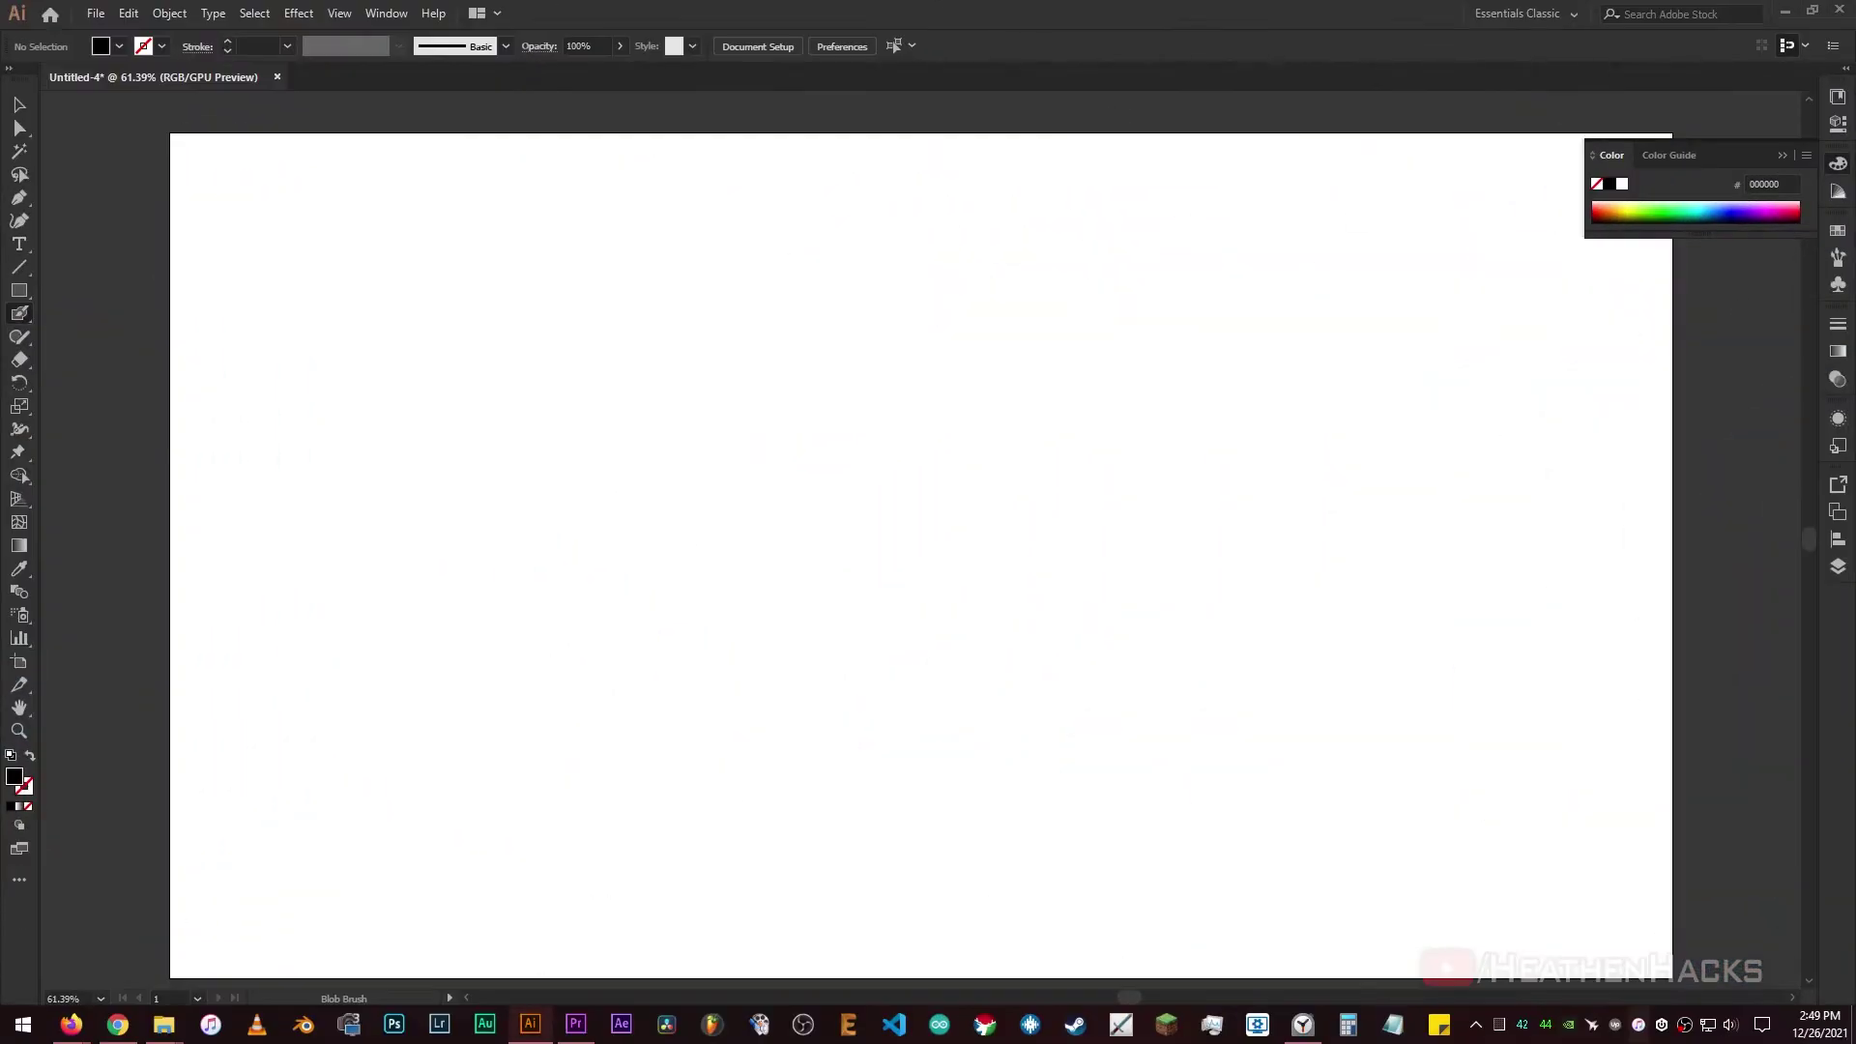
# Handwrite the formula TmA over #LEDs with a fraction line
pyautogui.moveTo(620, 280); pyautogui.dragTo(868, 287)
pyautogui.moveTo(730, 278); pyautogui.dragTo(720, 548)
pyautogui.moveTo(793, 551); pyautogui.dragTo(1087, 590)
pyautogui.moveTo(981, 471); pyautogui.dragTo(1109, 471)
pyautogui.moveTo(630, 599); pyautogui.dragTo(1187, 621)
pyautogui.moveTo(712, 654); pyautogui.dragTo(687, 827)
pyautogui.moveTo(660, 713); pyautogui.dragTo(797, 714)
pyautogui.moveTo(631, 744); pyautogui.dragTo(688, 745)
pyautogui.moveTo(814, 667); pyautogui.dragTo(904, 831)
pyautogui.moveTo(909, 692); pyautogui.dragTo(979, 841)
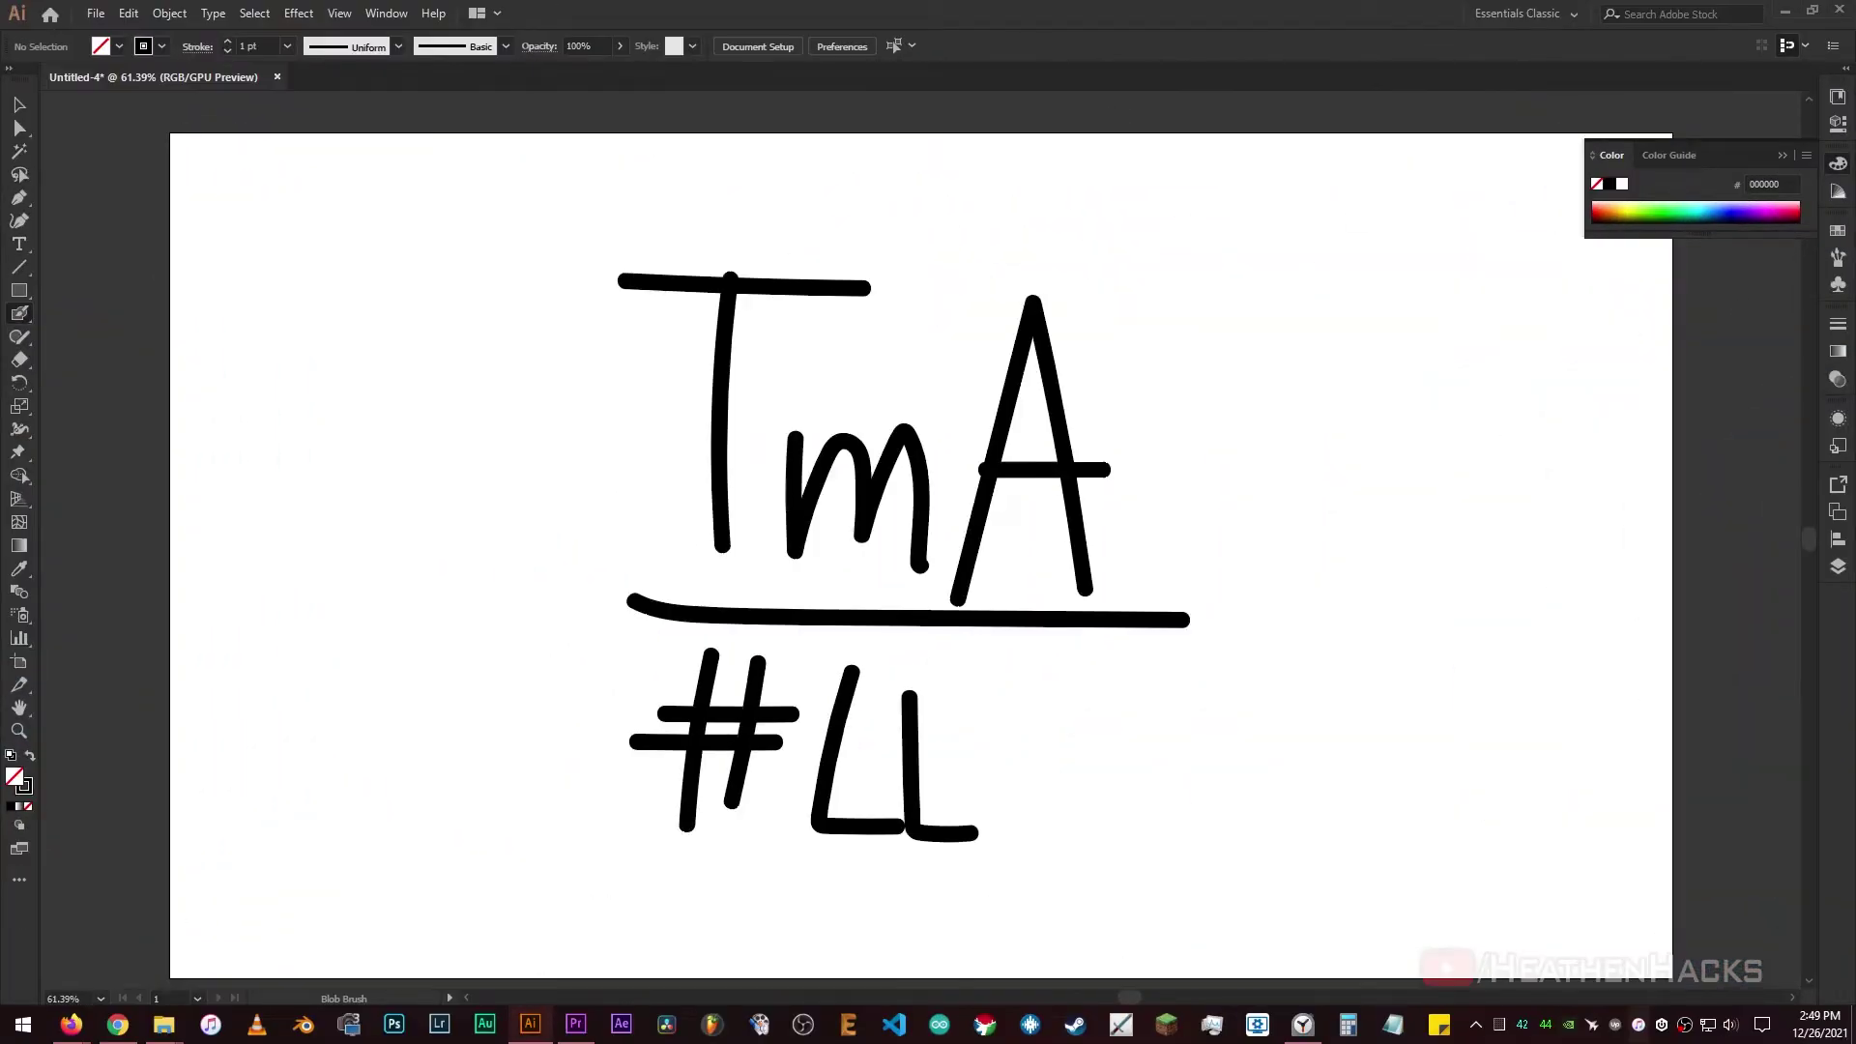
pyautogui.moveTo(918, 757); pyautogui.dragTo(998, 757)
# Handwrite the worked example 103mA over 8 beside the formula
pyautogui.moveTo(919, 698)
pyautogui.mouseDown()
pyautogui.moveTo(1011, 691)
pyautogui.moveTo(1025, 860)
pyautogui.mouseUp()
pyautogui.moveTo(1153, 773); pyautogui.dragTo(1093, 862)
pyautogui.moveTo(832, 229); pyautogui.dragTo(833, 410)
pyautogui.moveTo(771, 338); pyautogui.dragTo(831, 230)
pyautogui.moveTo(776, 420); pyautogui.dragTo(878, 420)
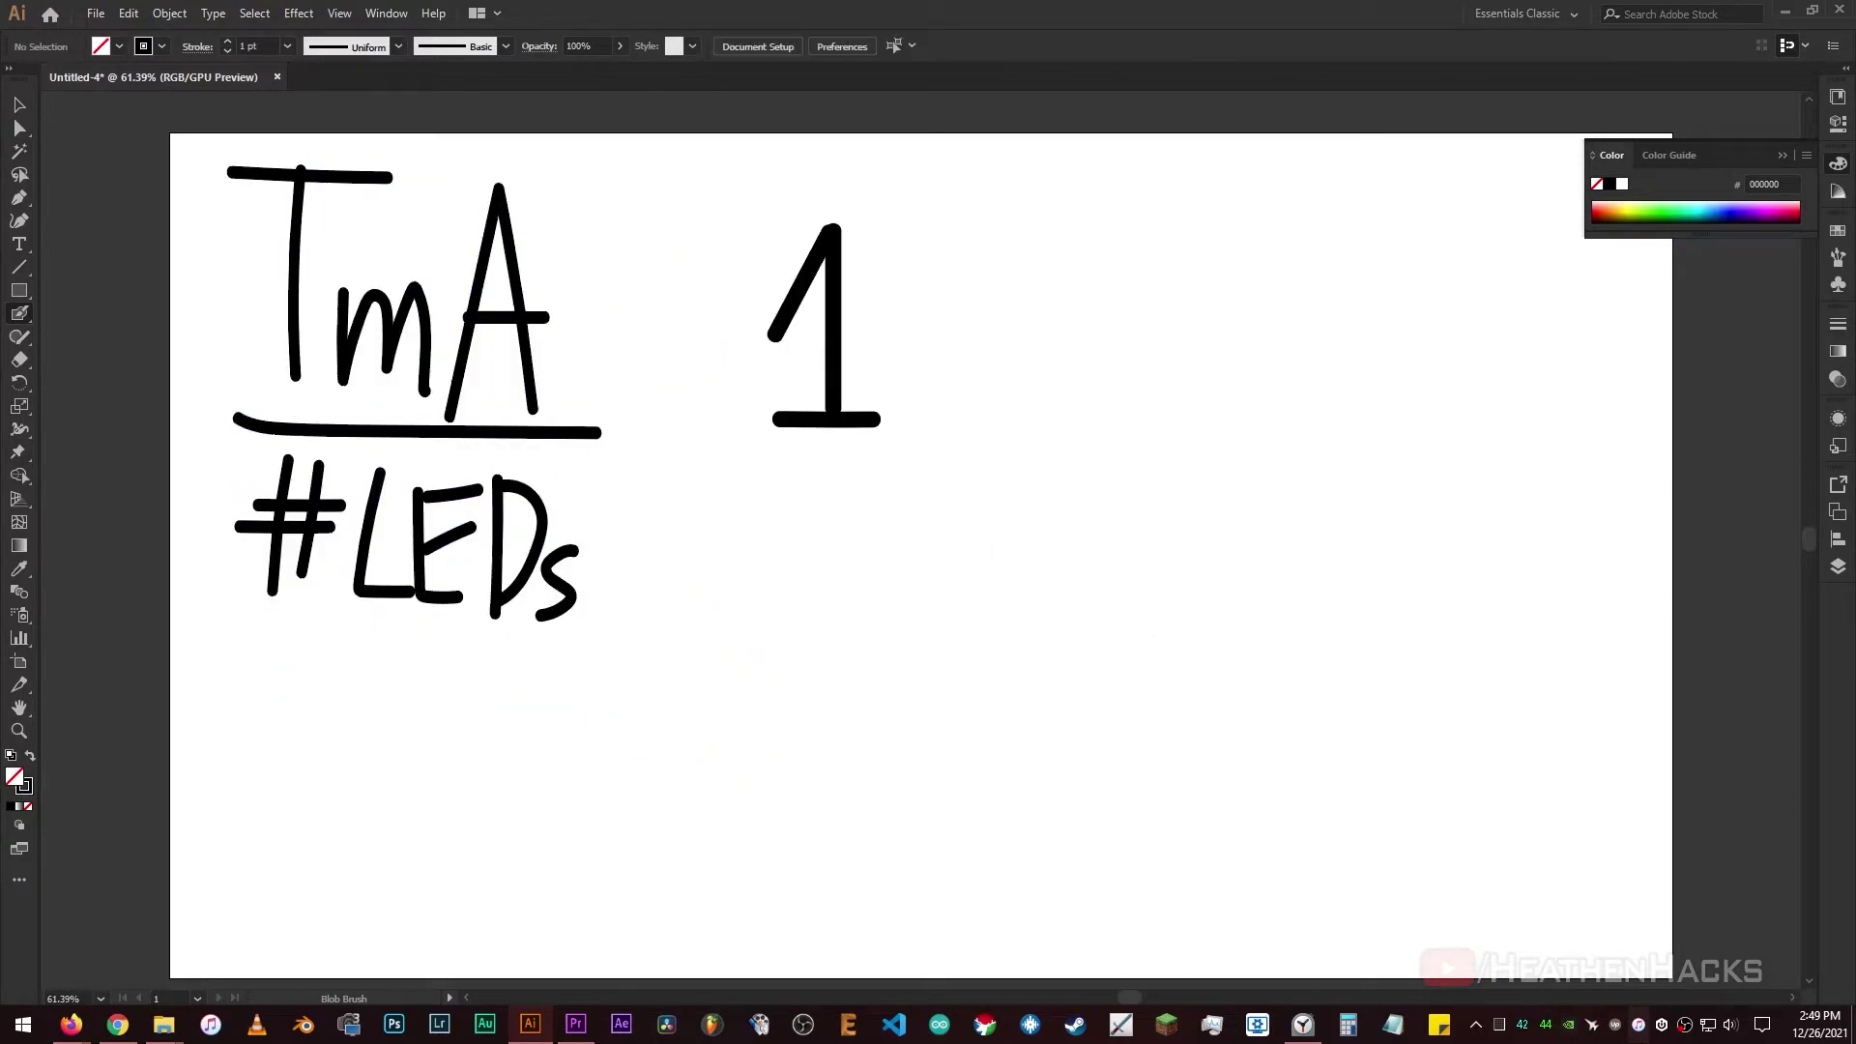
pyautogui.moveTo(984, 269); pyautogui.dragTo(967, 280)
pyautogui.moveTo(1069, 257); pyautogui.dragTo(1044, 414)
pyautogui.moveTo(1184, 426); pyautogui.dragTo(1419, 417)
pyautogui.moveTo(753, 463); pyautogui.dragTo(1491, 466)
pyautogui.moveTo(1143, 514); pyautogui.dragTo(1073, 542)
# Handwrite '= 13mA' below the 103mA / 8 fraction
pyautogui.moveTo(686, 739); pyautogui.dragTo(785, 739)
pyautogui.moveTo(672, 774)
pyautogui.mouseDown()
pyautogui.moveTo(793, 774)
pyautogui.moveTo(864, 827)
pyautogui.moveTo(909, 825)
pyautogui.mouseUp()
pyautogui.moveTo(918, 710); pyautogui.dragTo(914, 822)
pyautogui.moveTo(1068, 827)
pyautogui.mouseDown()
pyautogui.moveTo(1151, 832)
pyautogui.moveTo(1207, 696)
pyautogui.mouseUp()
pyautogui.moveTo(1206, 698); pyautogui.dragTo(1209, 855)
pyautogui.moveTo(1150, 790); pyautogui.dragTo(1249, 790)
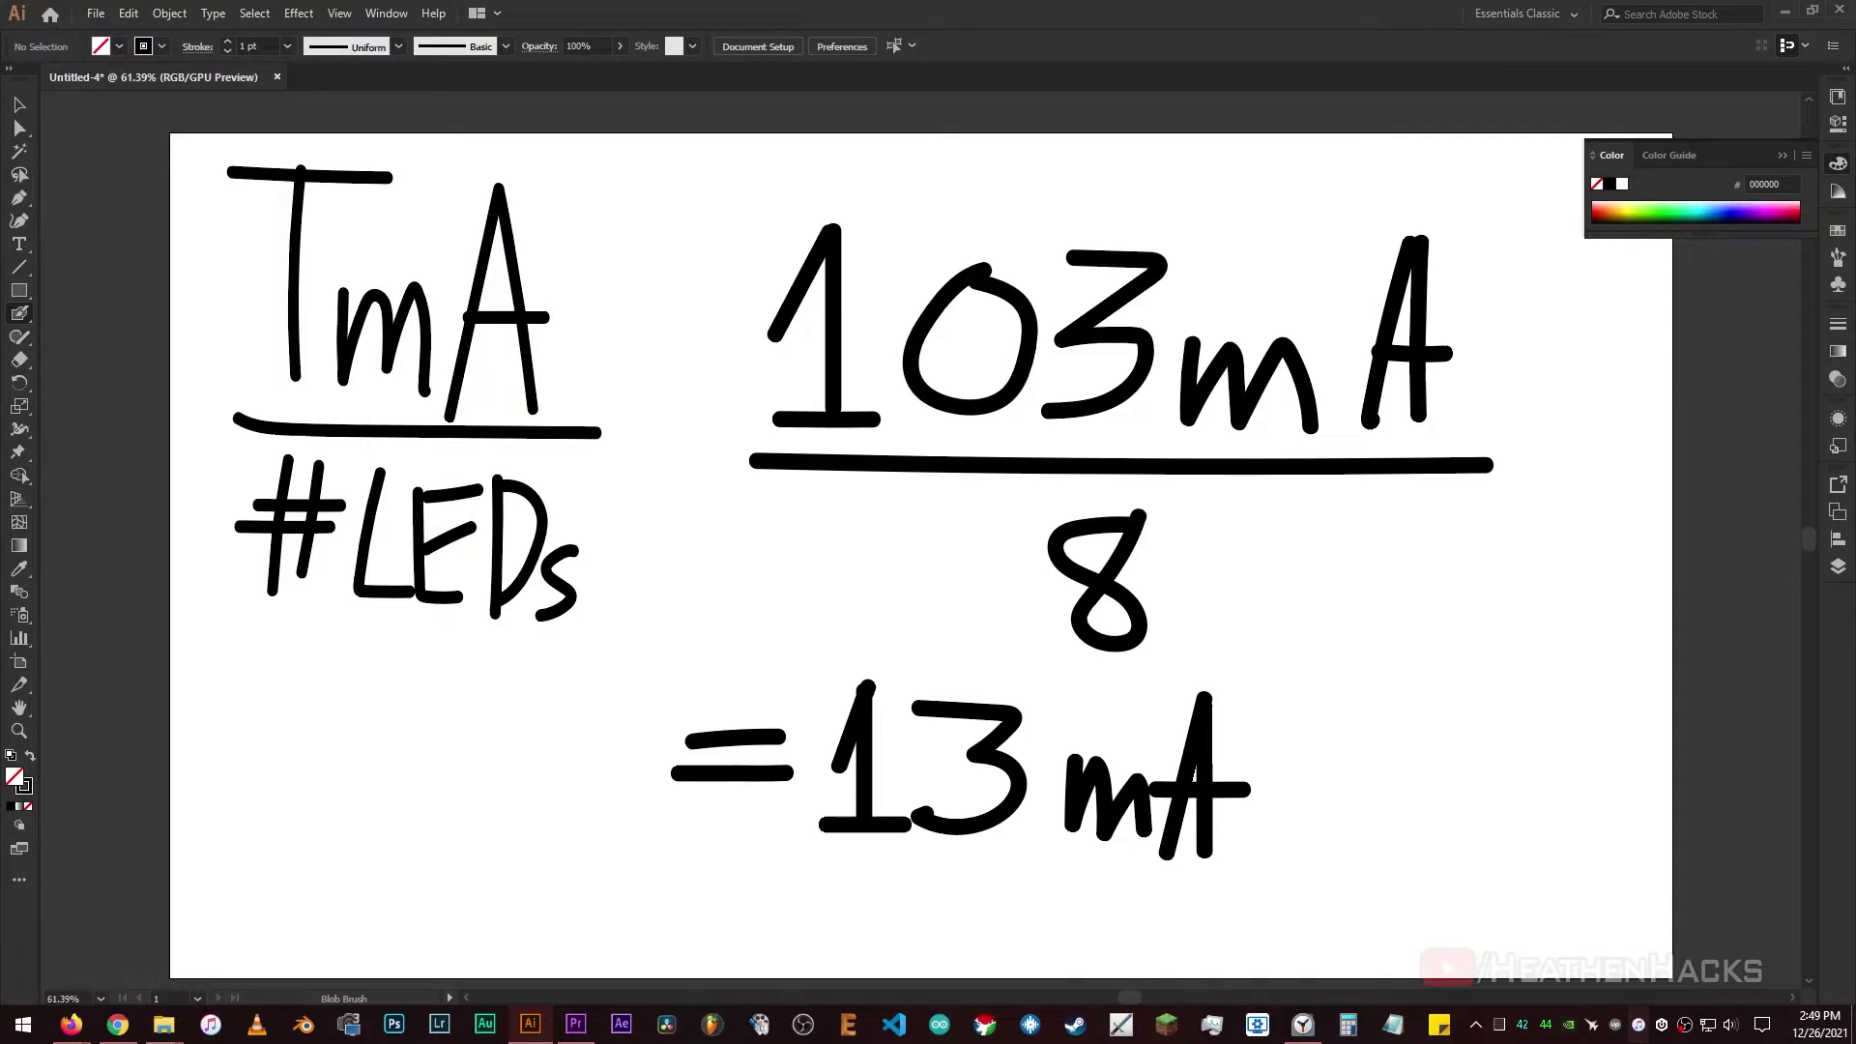